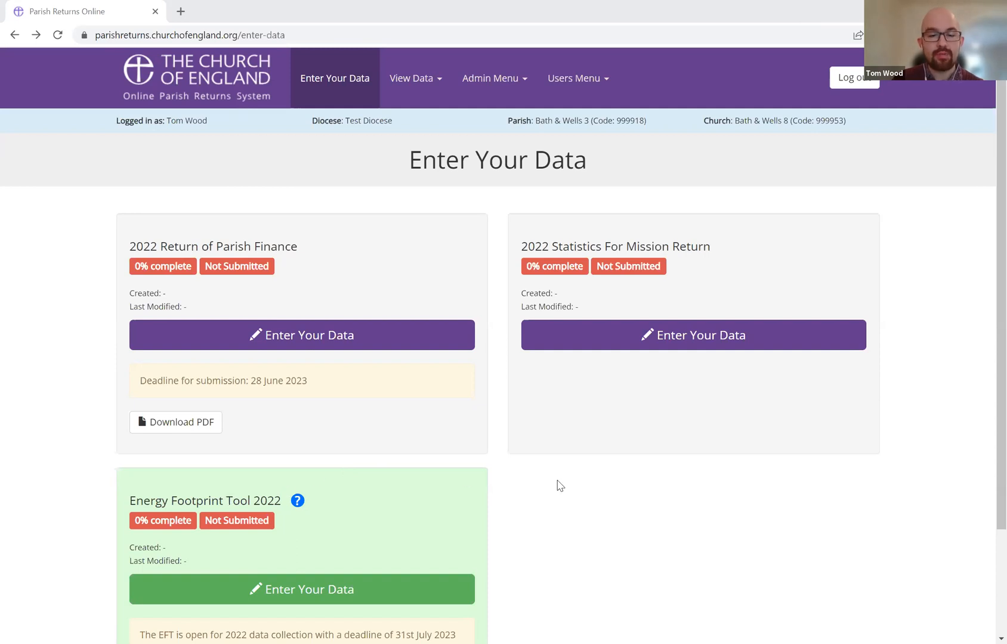
Open the Energy Footprint Tool 2022 data entry and deselect Alternative and Other as the main building's energy sources
scroll(560, 485, "down", 3)
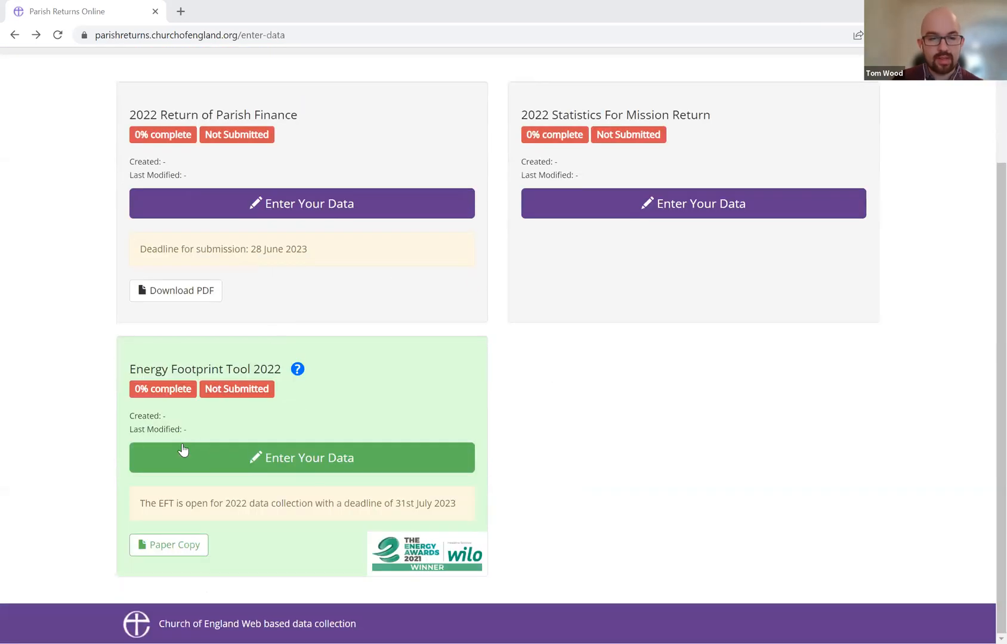
left_click(273, 458)
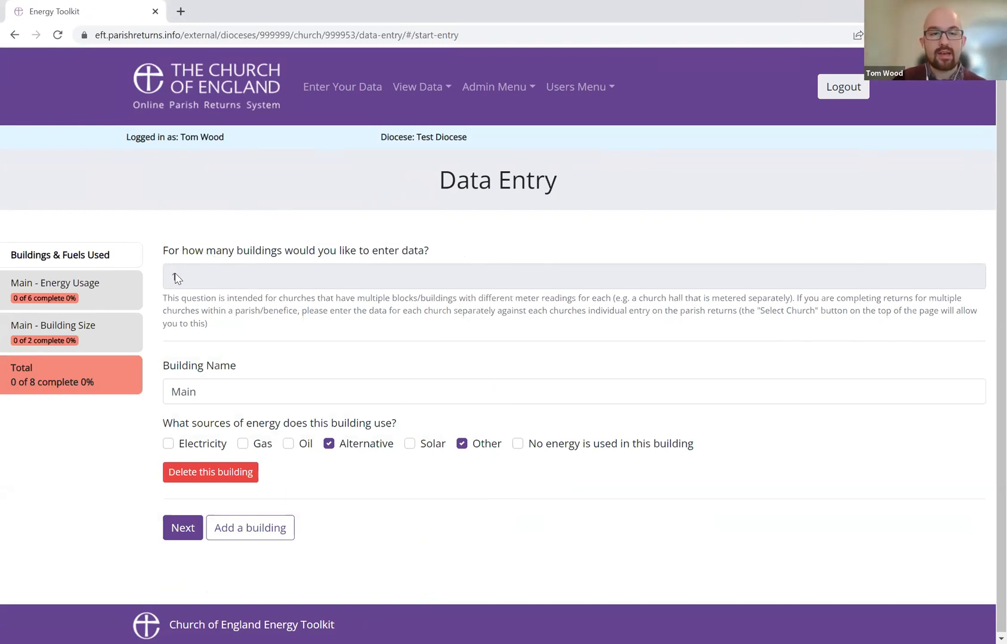
scroll(372, 279, "down", 1)
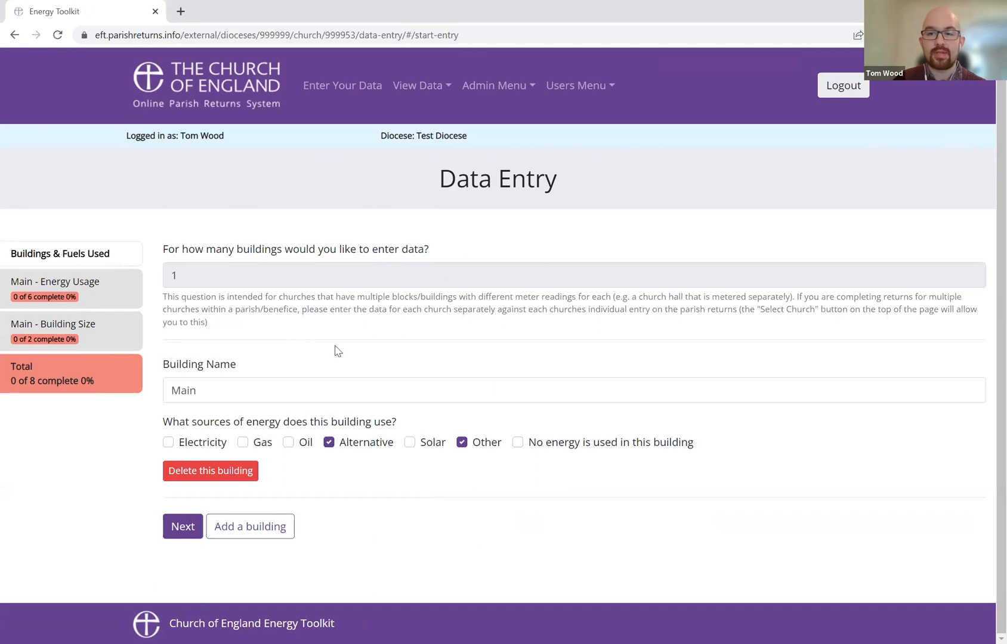
left_click(367, 444)
left_click(462, 442)
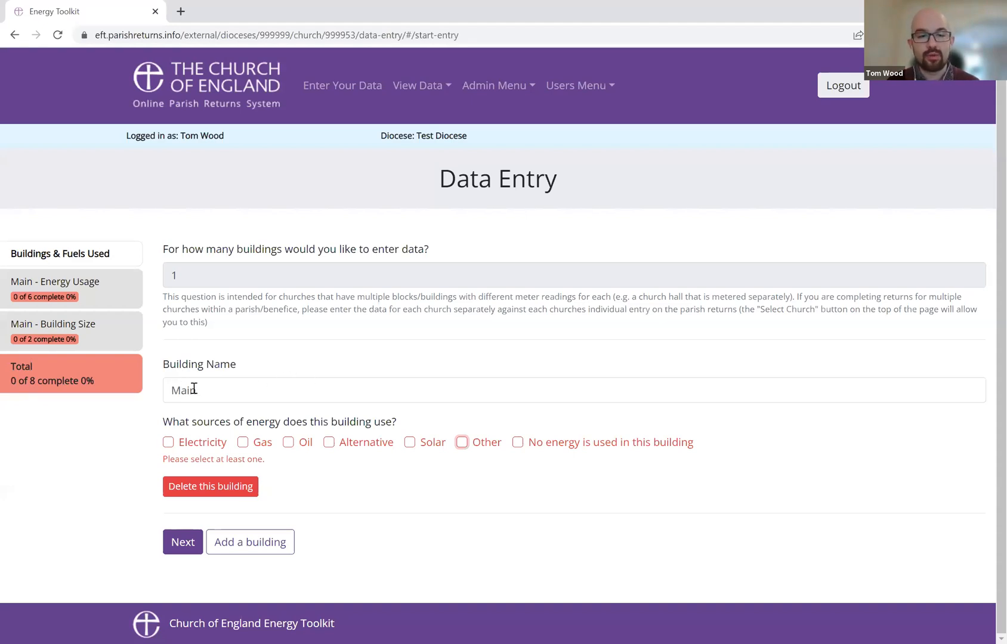
Rename the building from the existing entry to Main Church
double_click(176, 393)
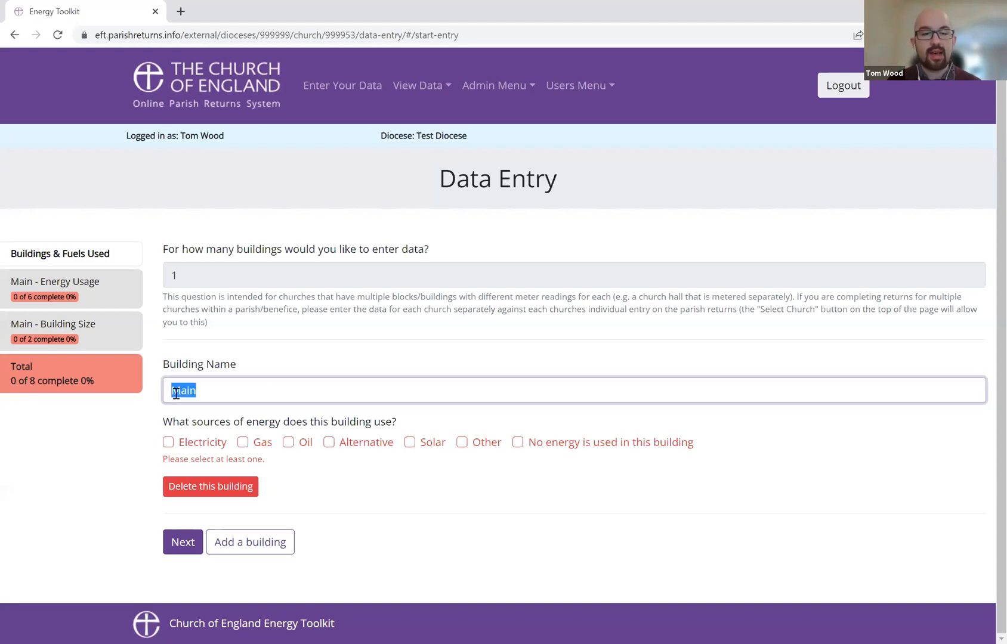
left_click(207, 391)
type("Chr")
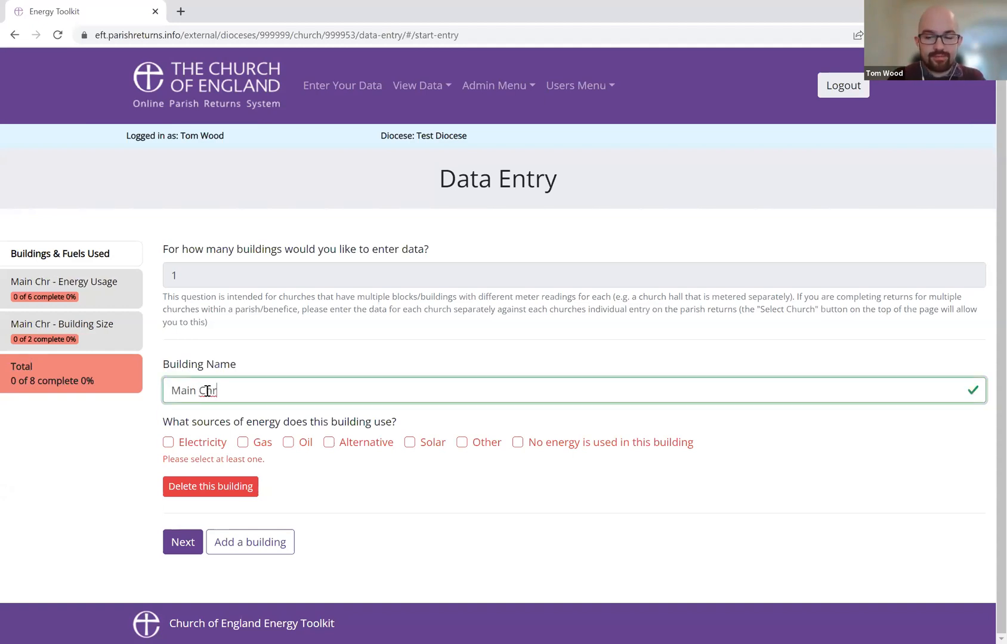
key("BackSpace")
type("urch")
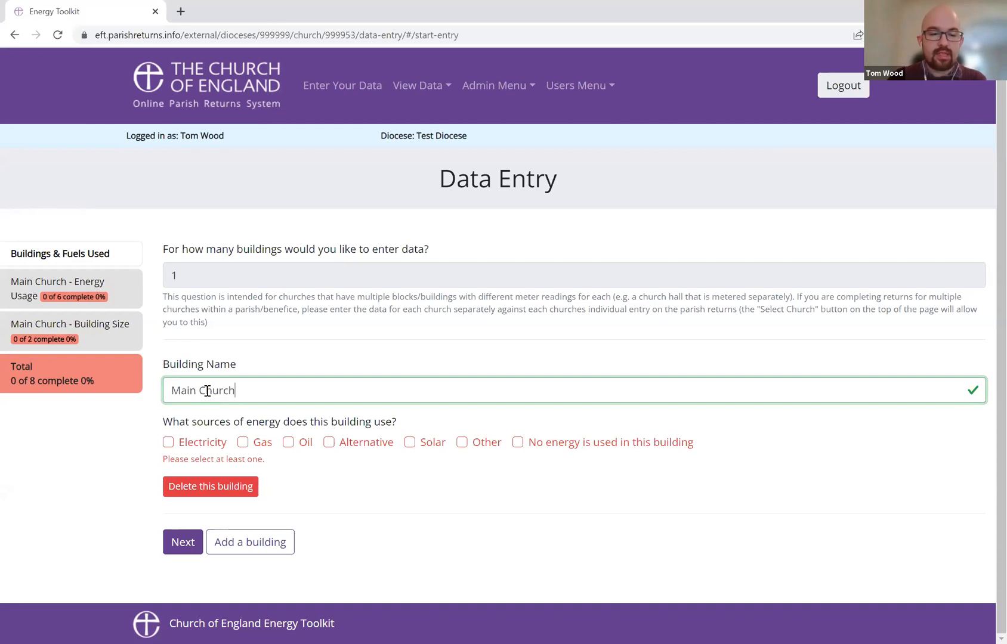
Add a second building to the return and name it Church hall
left_click(256, 548)
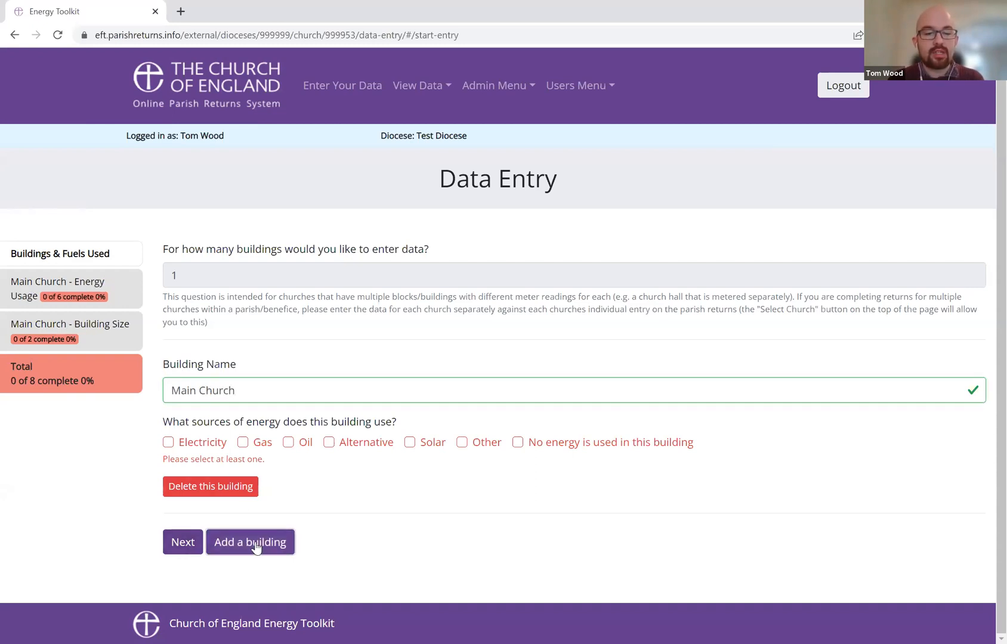
scroll(250, 495, "down", 2)
left_click(235, 439)
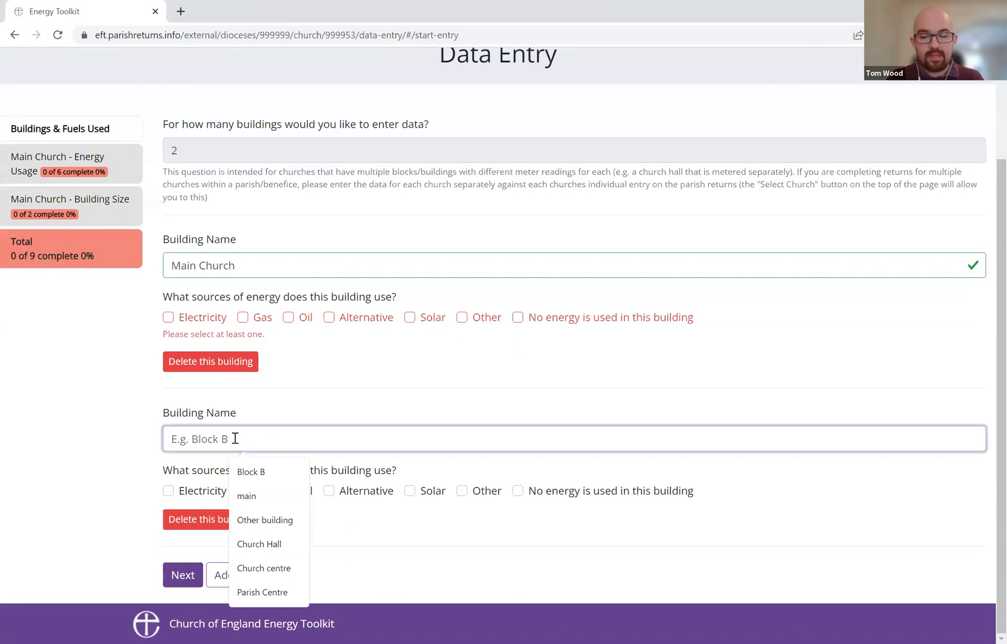
type("Church hall")
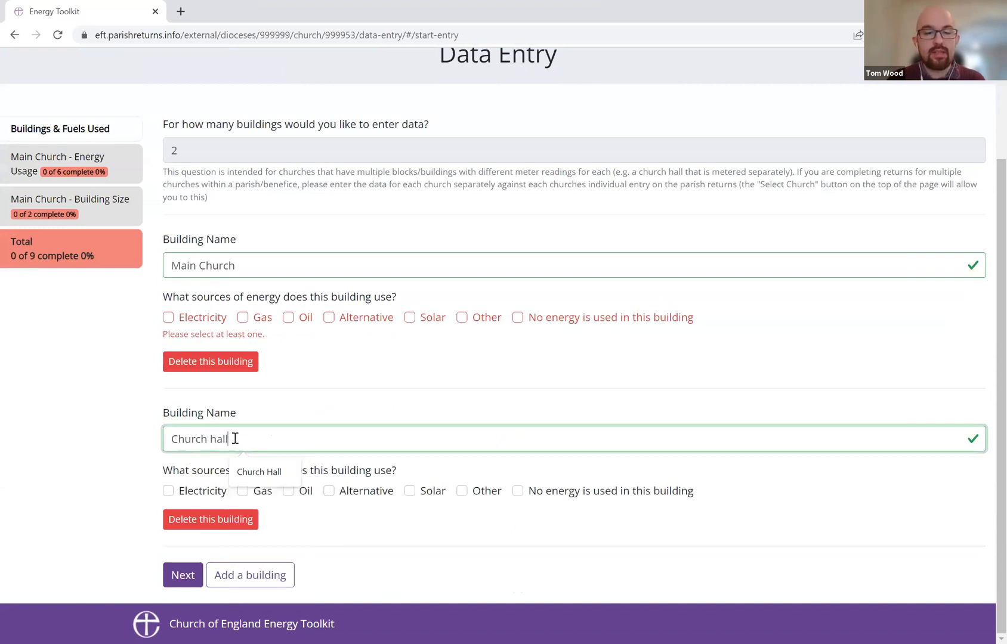
left_click(338, 398)
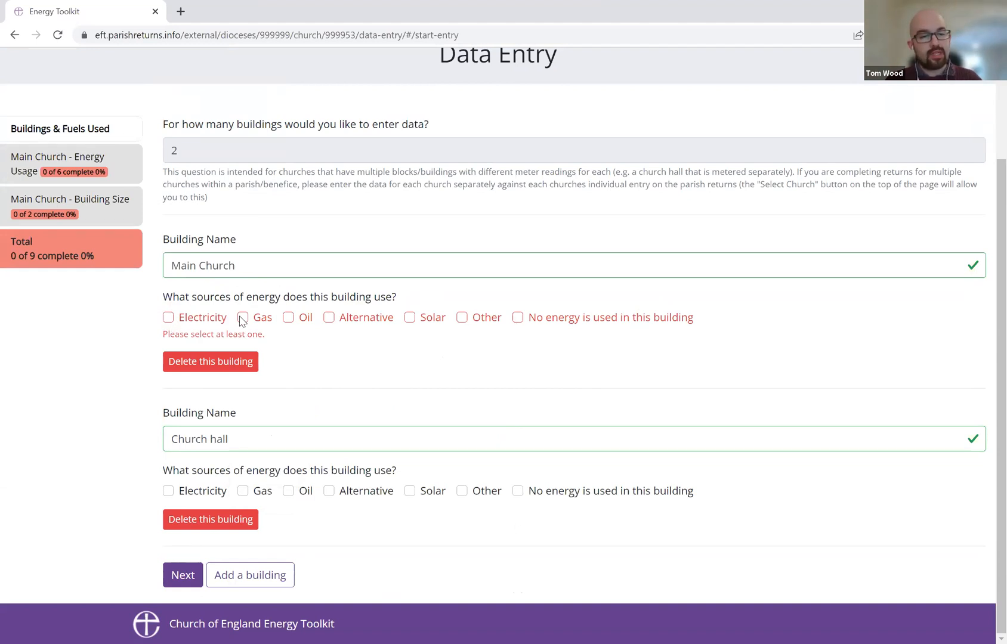
Select Electricity and Gas as the energy sources used by Main Church
left_click(169, 318)
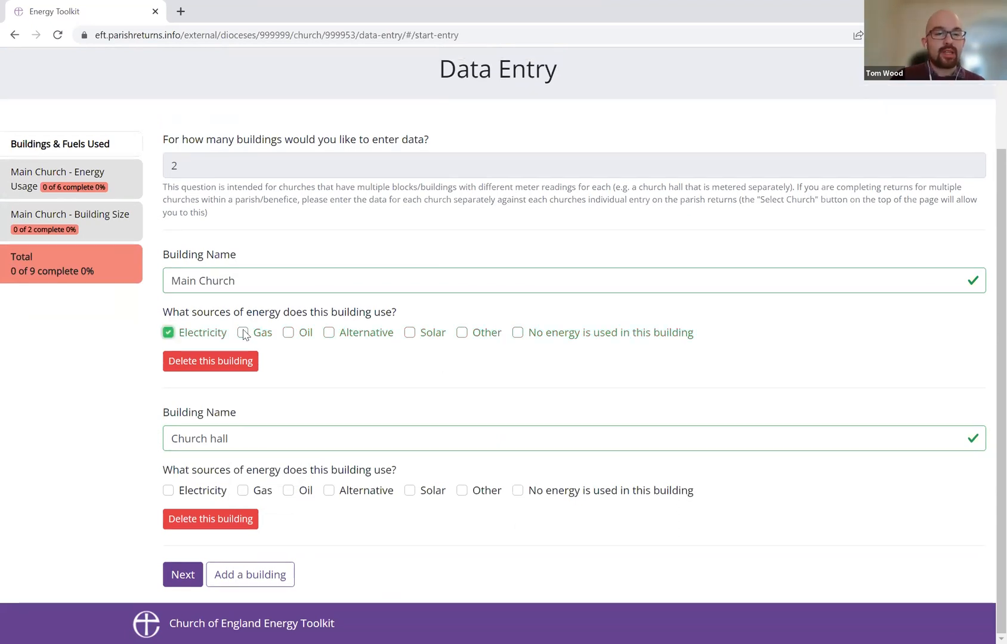
left_click(243, 332)
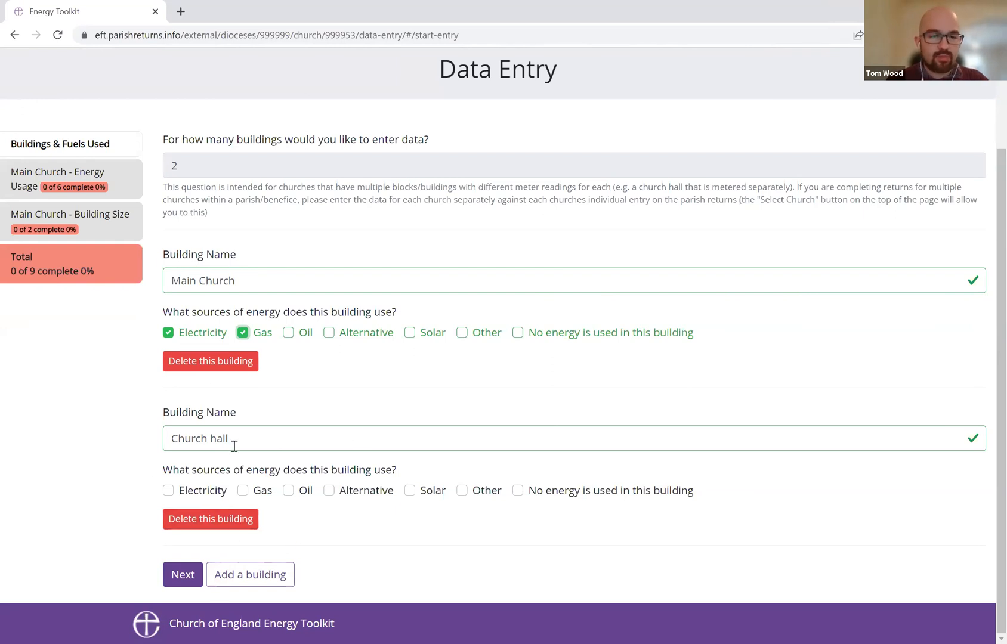
Delete the Church hall building and continue to the energy usage questions for Main Church
left_click(218, 518)
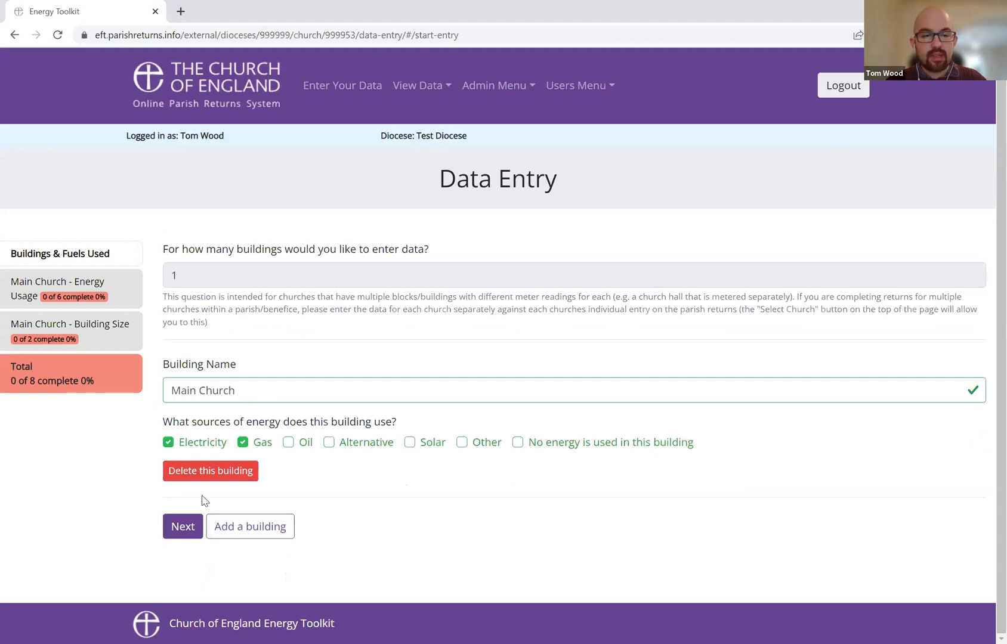
left_click(167, 536)
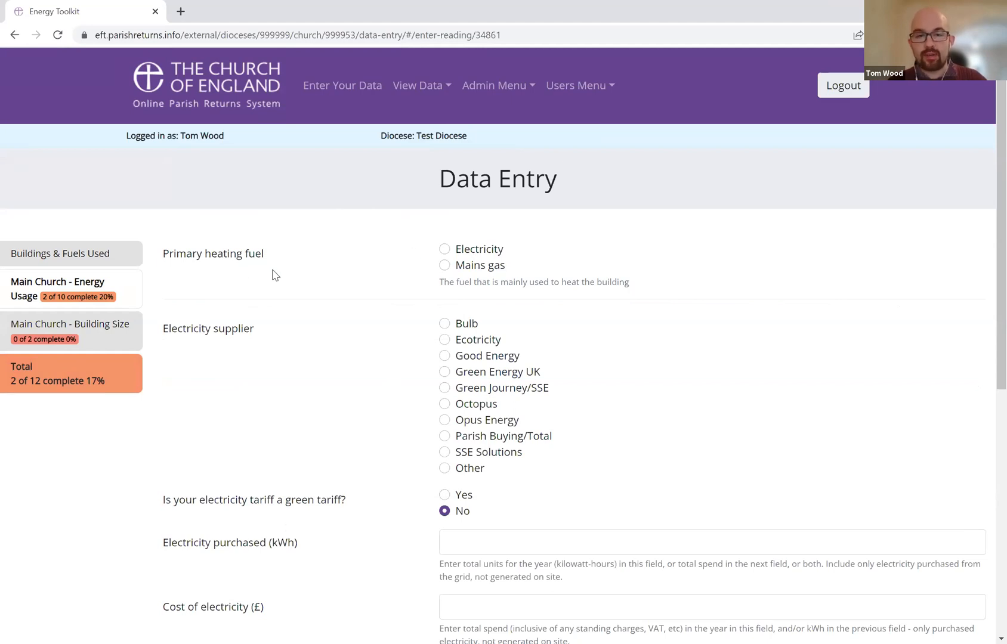
Set the primary heating fuel to Mains gas and the electricity supplier to Other, specified as British Gas
left_click(444, 266)
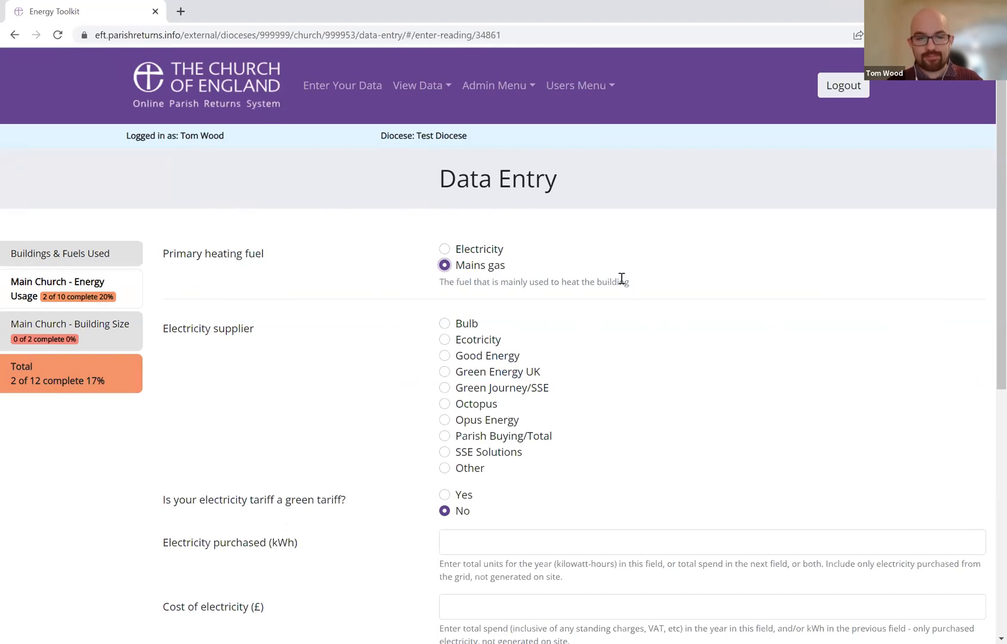
scroll(621, 282, "down", 1)
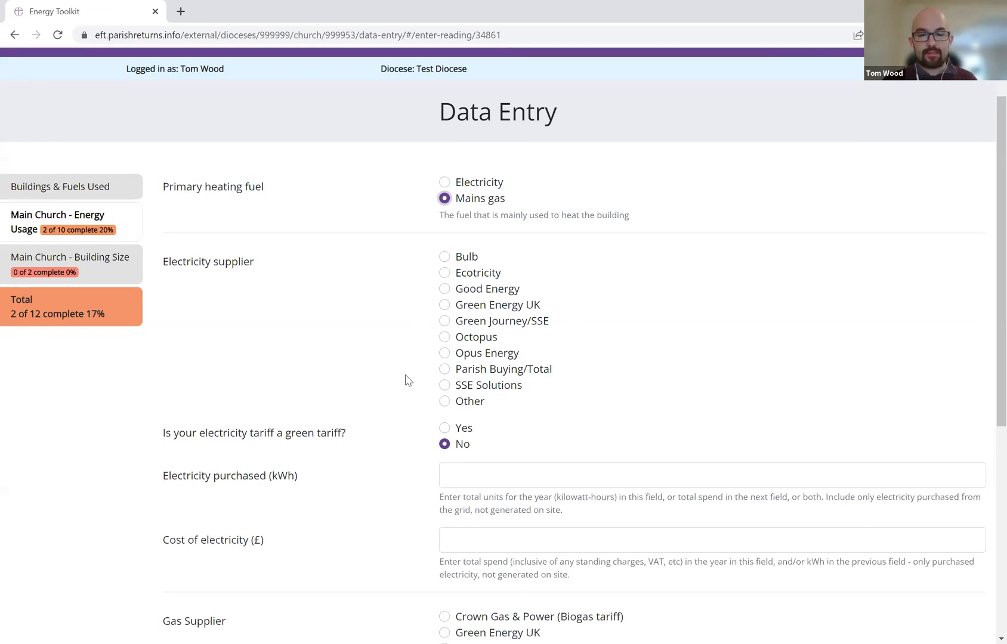
left_click(444, 401)
left_click(505, 431)
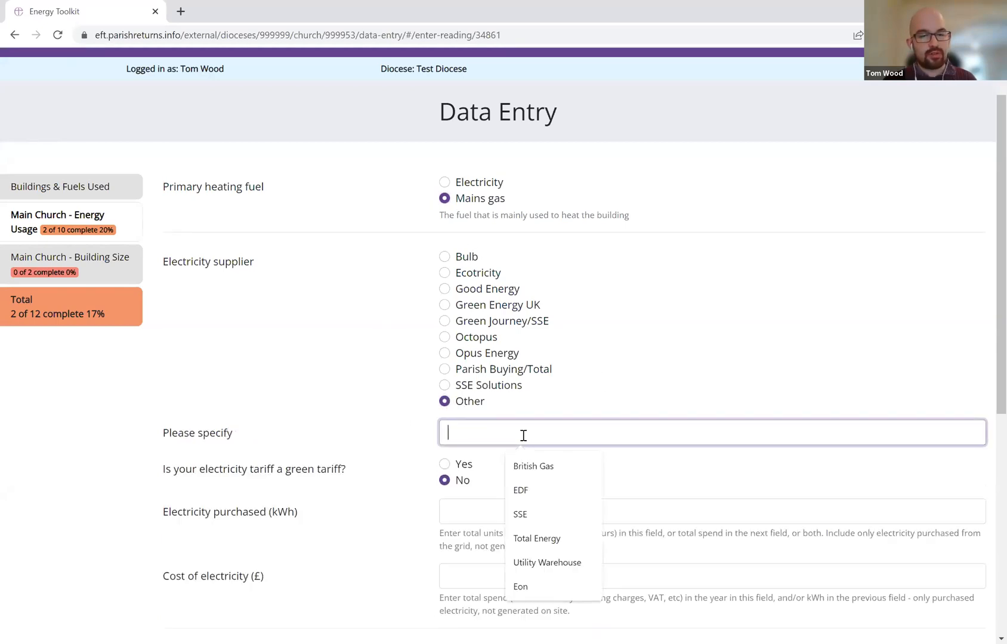
left_click(568, 468)
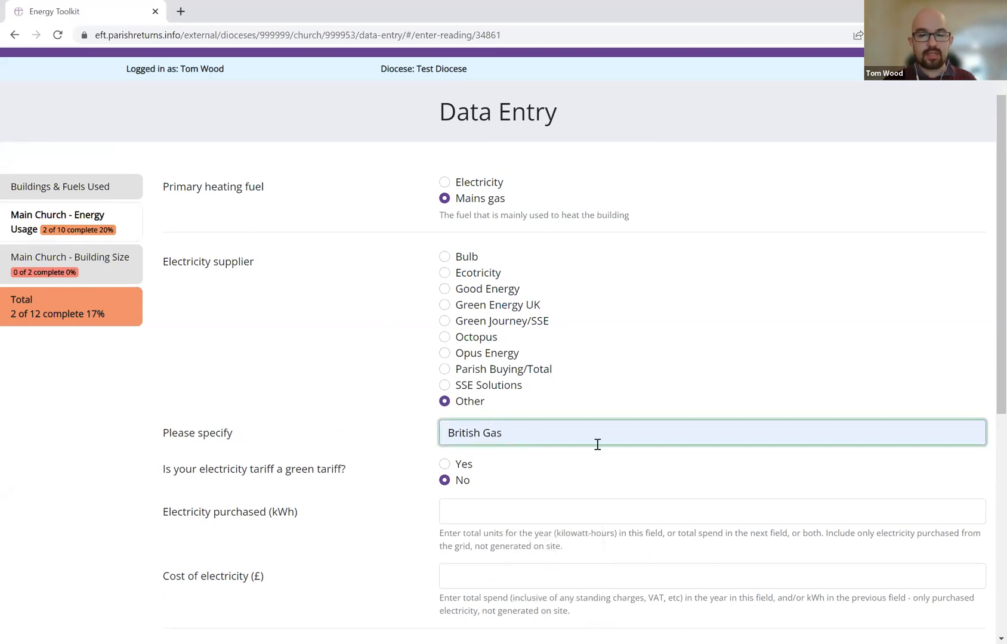
Answer Yes to whether the electricity tariff is a green tariff
scroll(597, 444, "down", 1)
left_click_drag(164, 404, 346, 411)
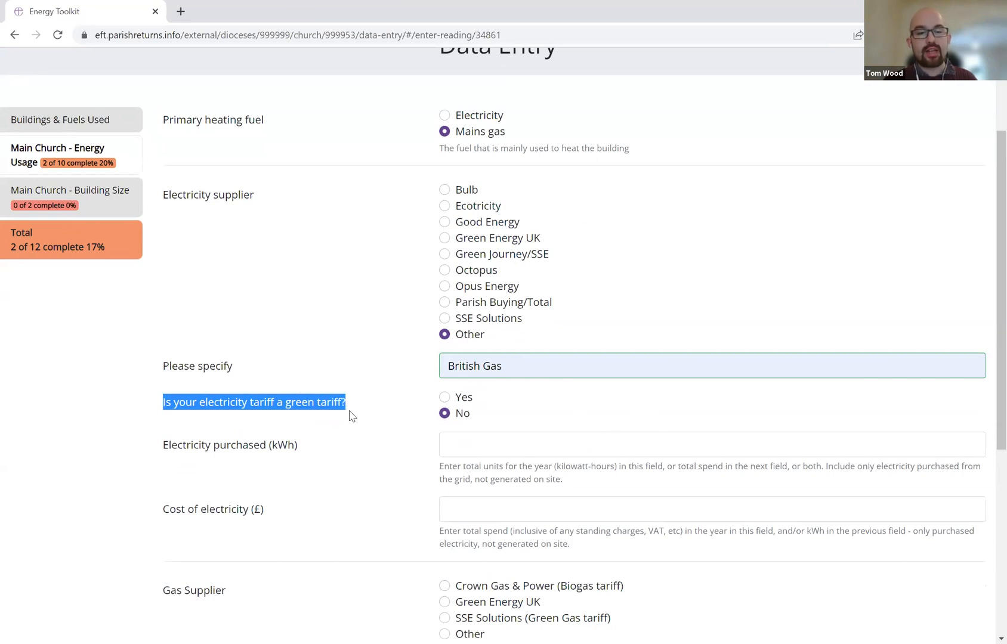
left_click(355, 414)
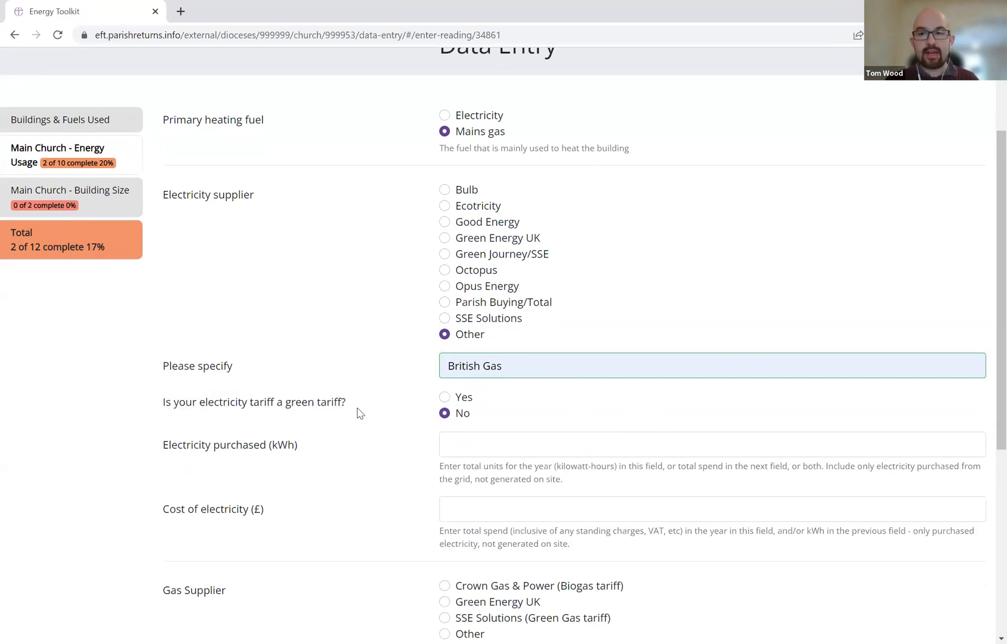
left_click(446, 398)
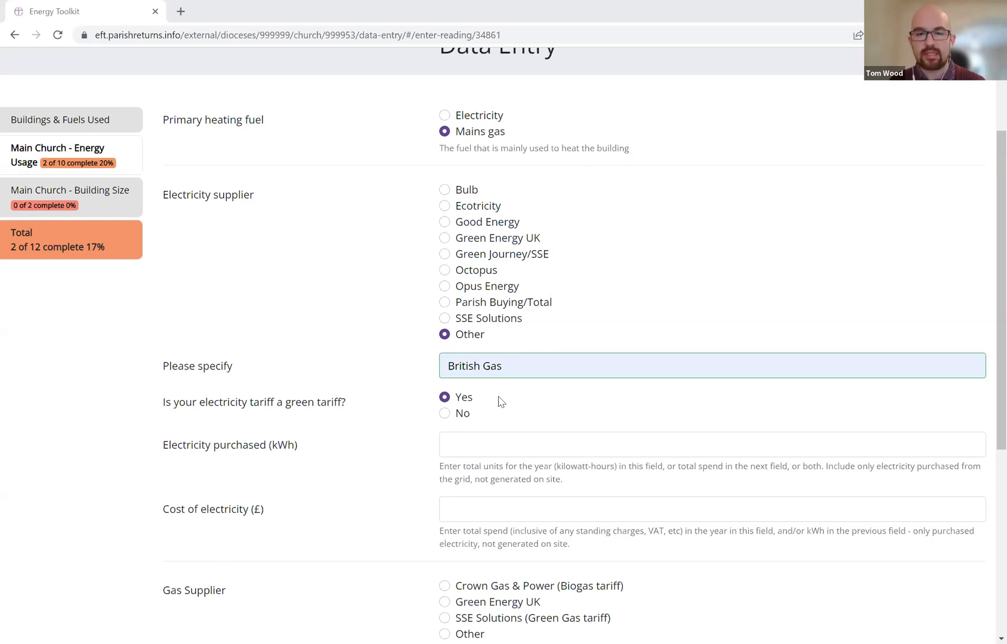
Examine the questions on electricity purchased in kWh and cost of electricity in pounds
scroll(553, 409, "down", 2)
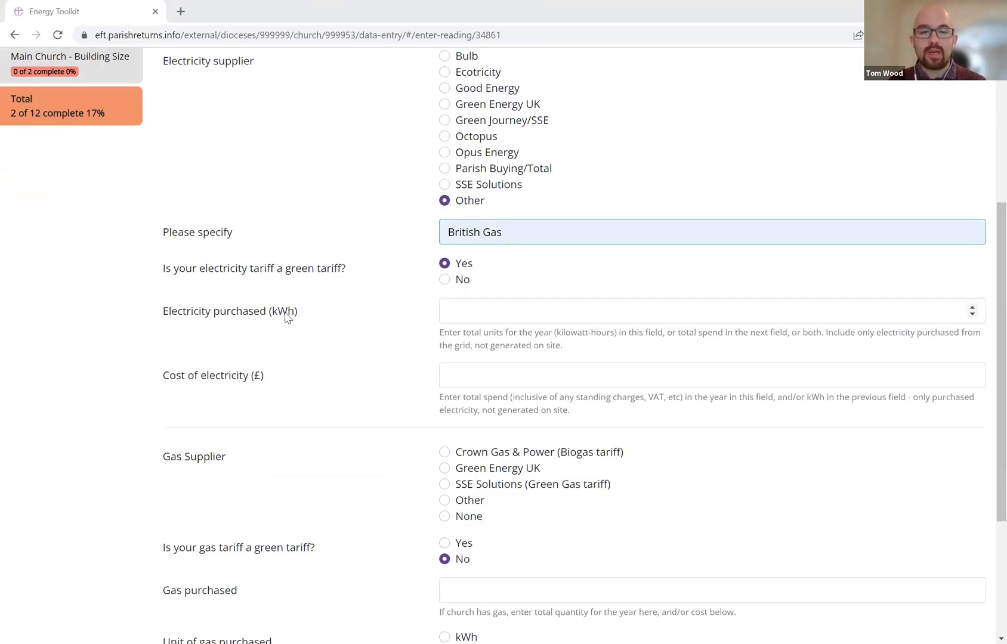
left_click_drag(272, 313, 294, 318)
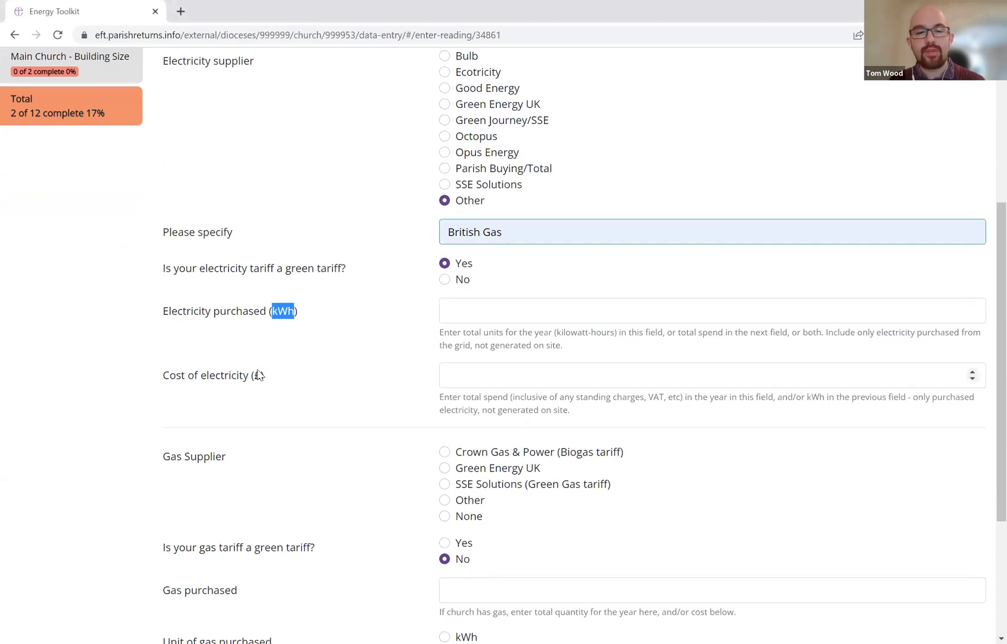
left_click(474, 311)
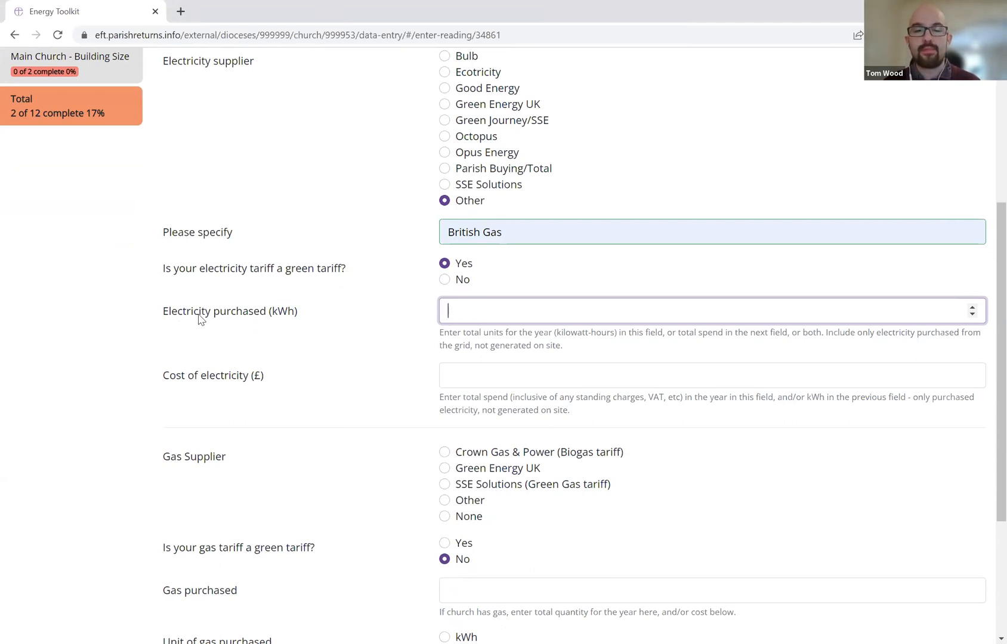
left_click_drag(160, 312, 316, 309)
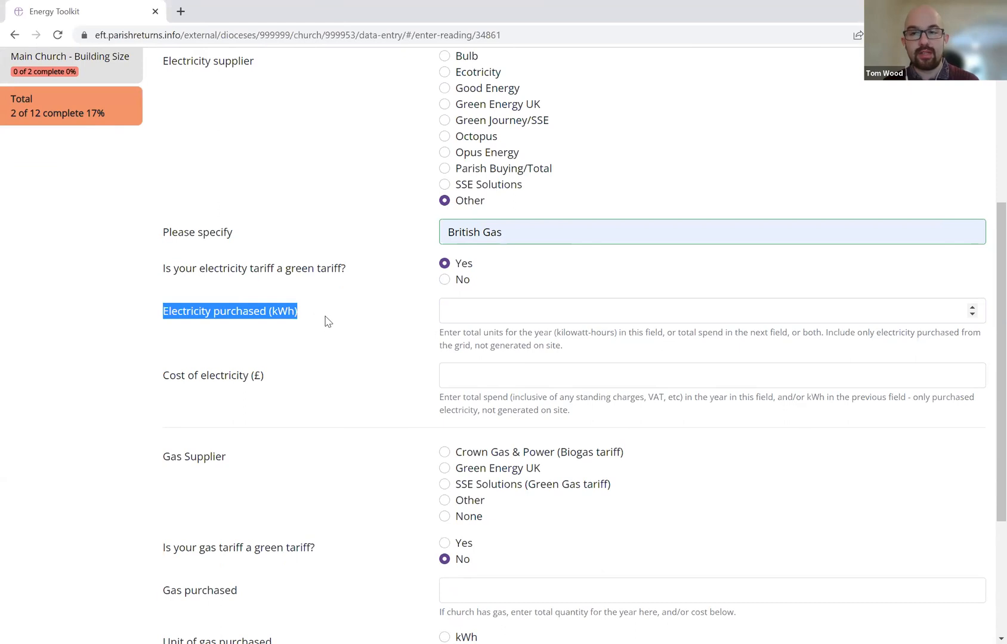
left_click_drag(160, 376, 277, 389)
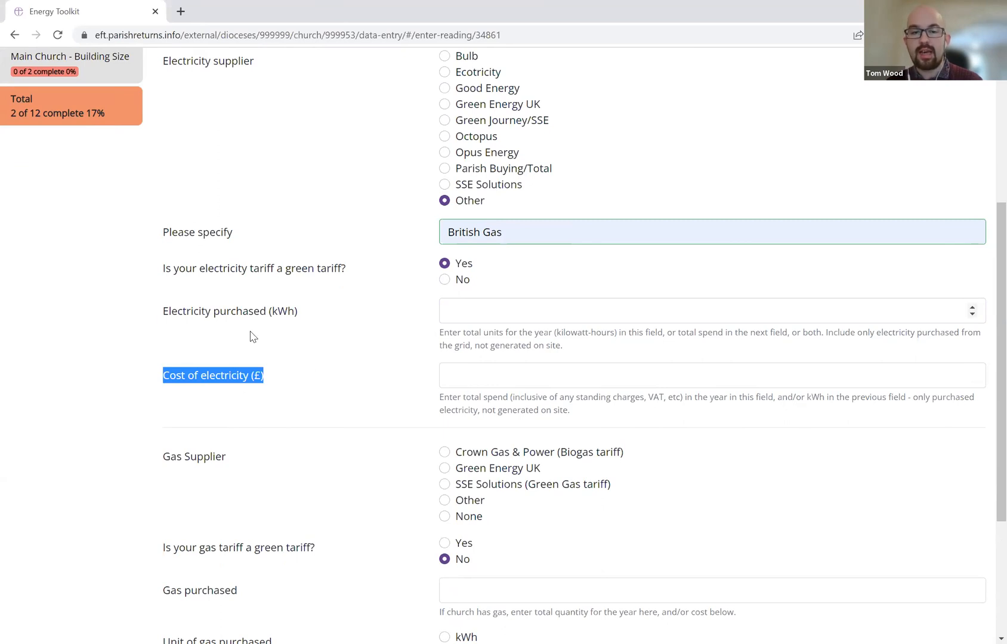
left_click(248, 315)
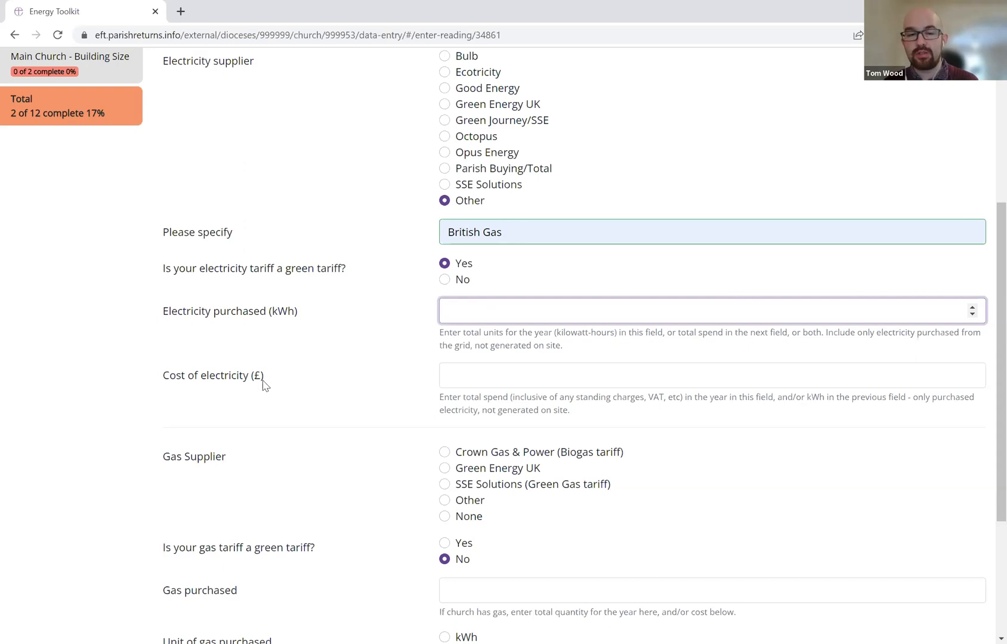
left_click_drag(166, 383, 288, 375)
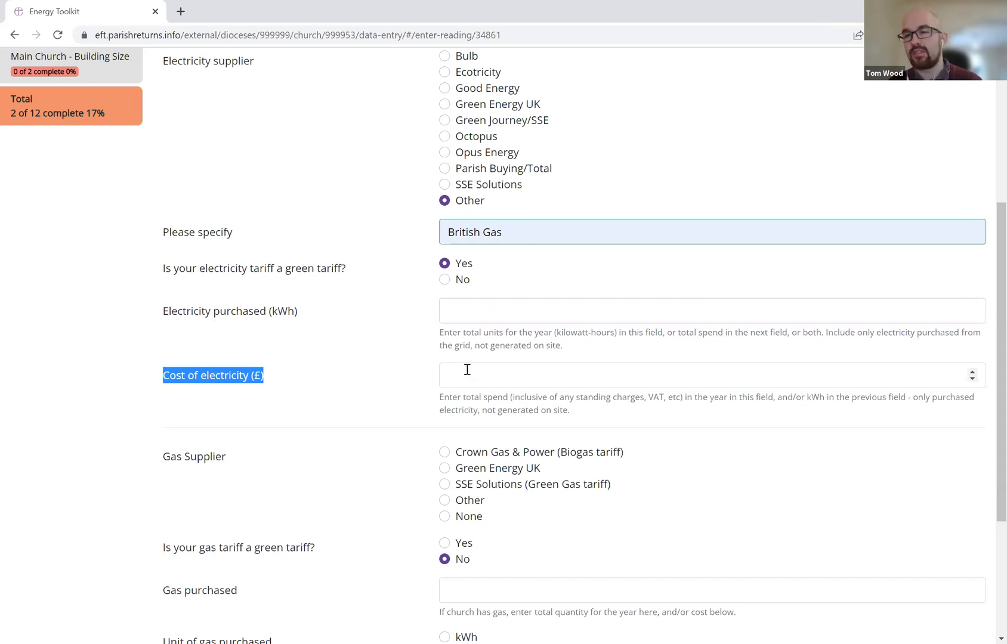
left_click(221, 318)
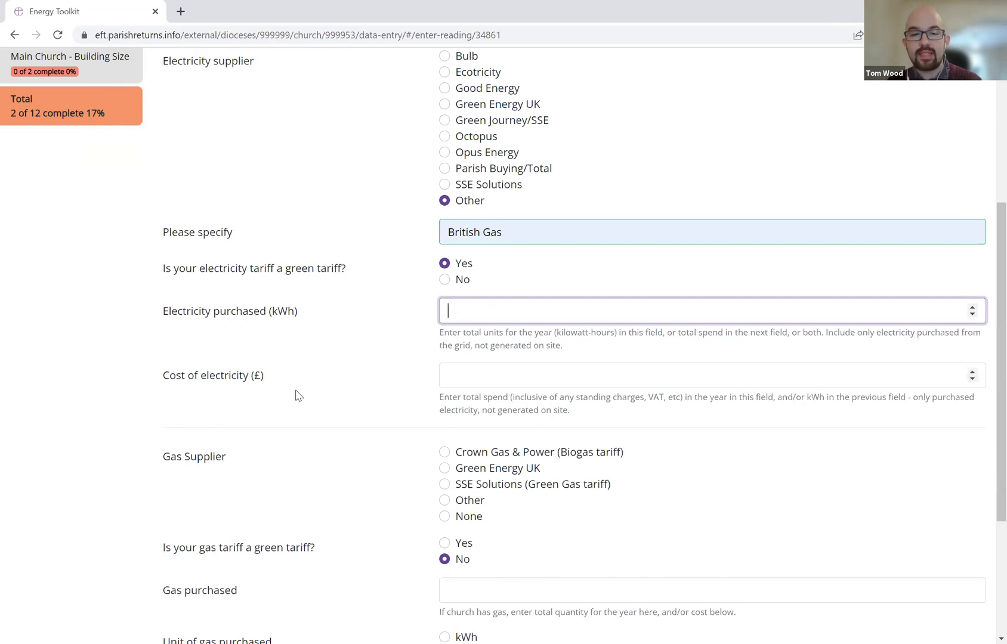
left_click(528, 376)
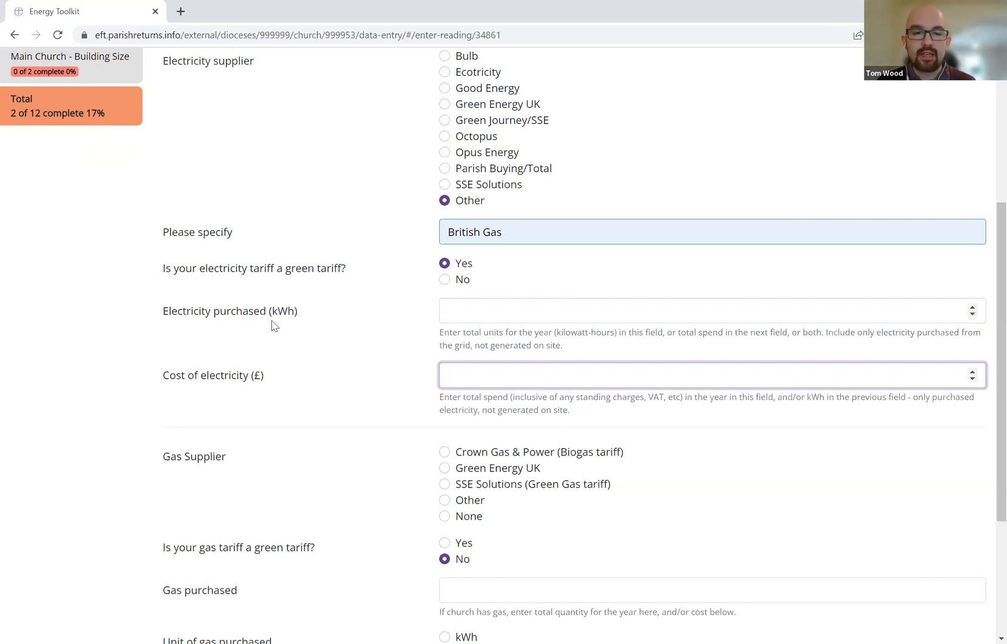
Enter 3000 kWh as the electricity purchased for the year
left_click(514, 300)
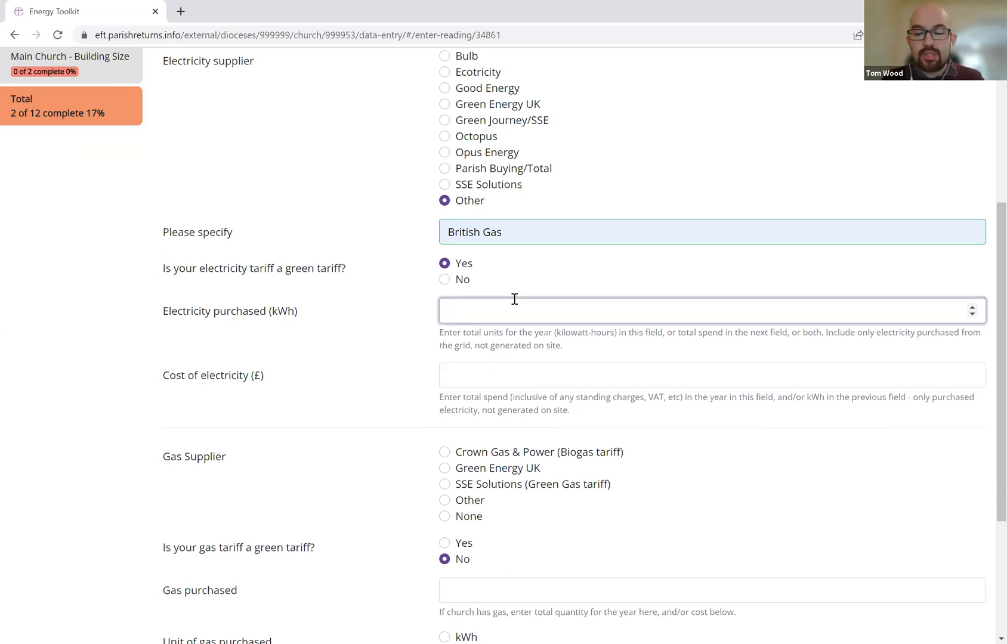
type("3000")
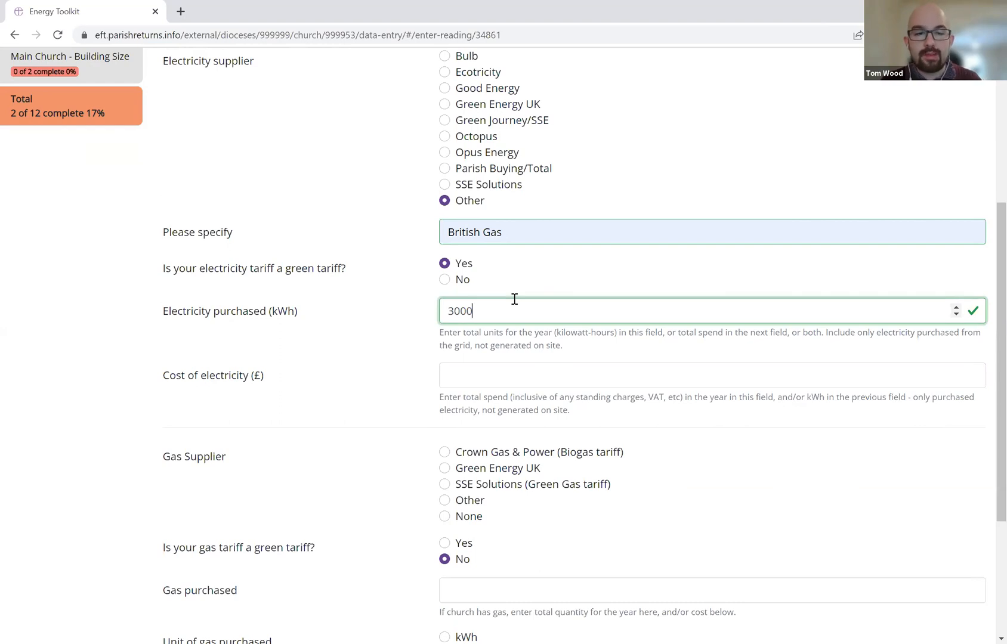
Set the gas supplier to Other and specify it as British Gas
scroll(591, 433, "down", 1)
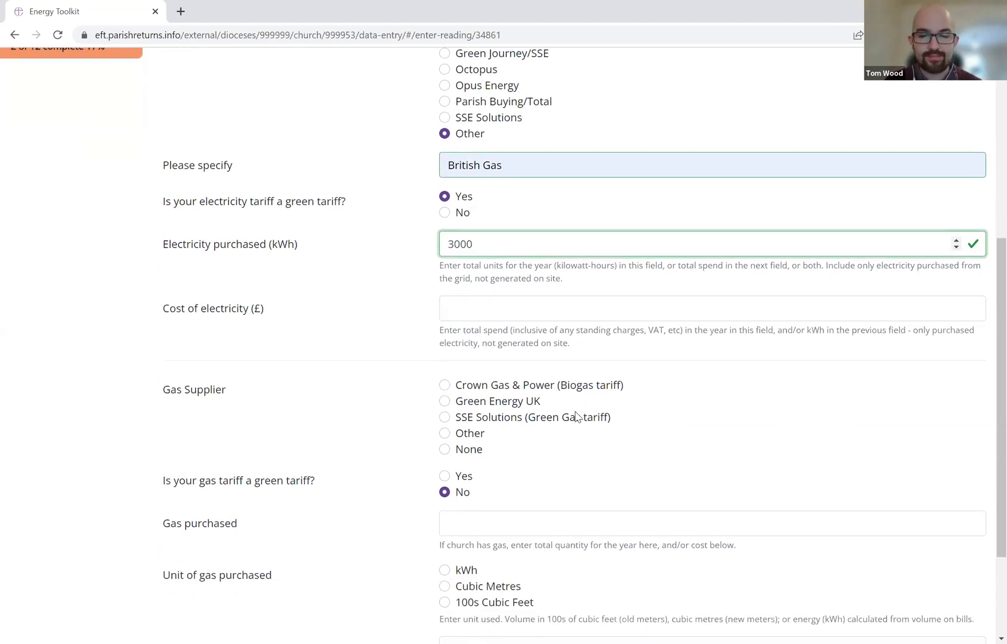
left_click_drag(157, 380, 231, 439)
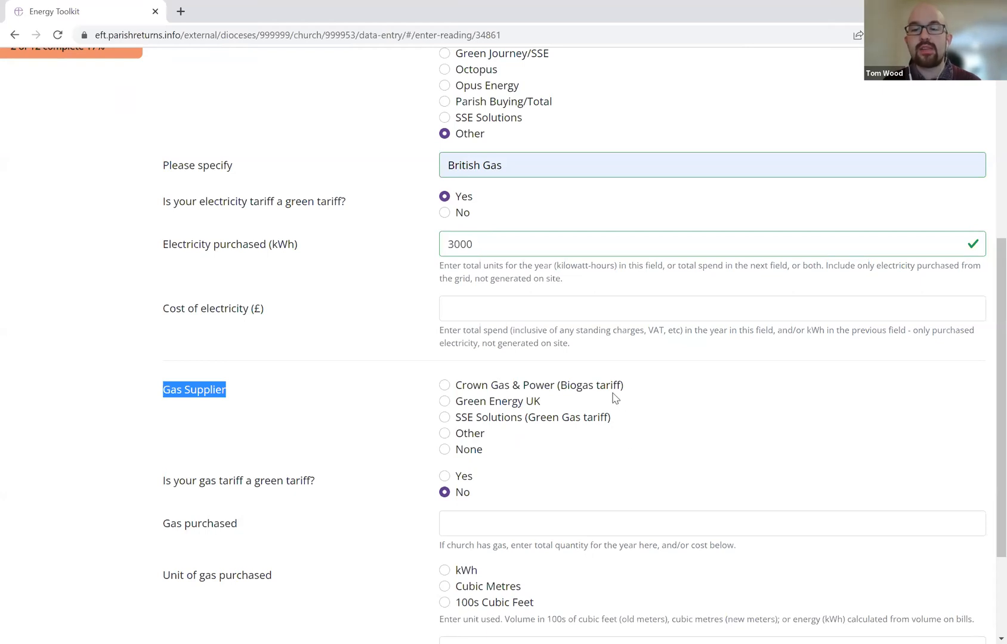
left_click(446, 433)
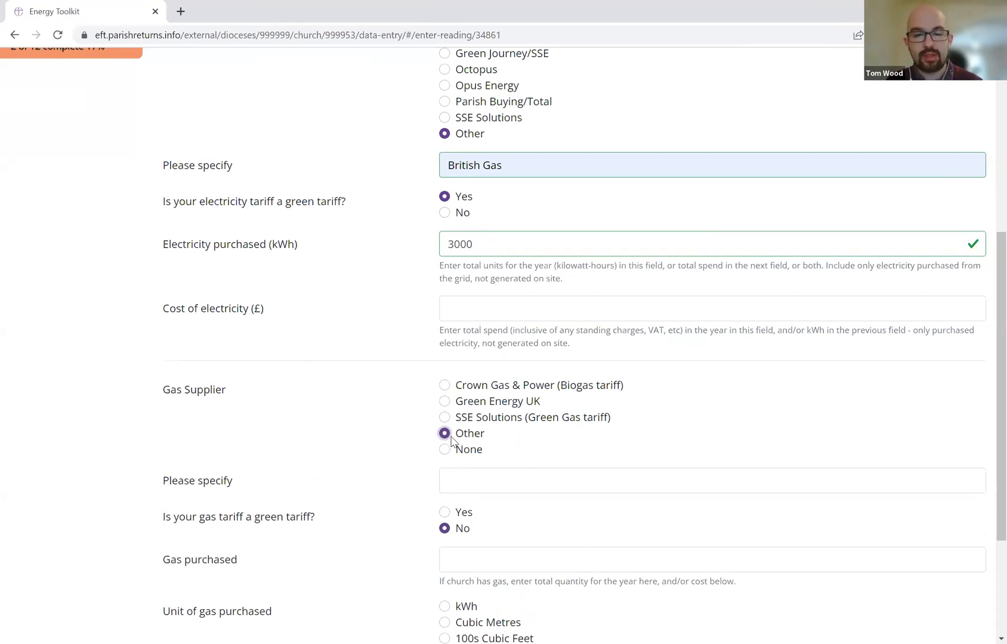
left_click(465, 479)
left_click(528, 327)
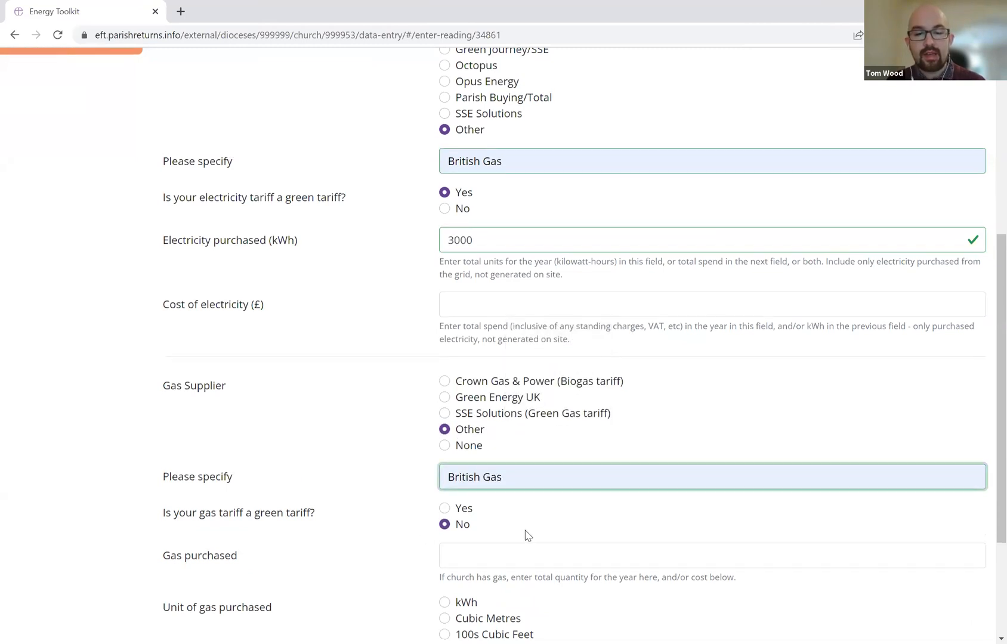
Enter 20000 as the gas purchased for the year, with kWh as the unit of gas purchased
scroll(524, 535, "down", 2)
left_click_drag(154, 387, 316, 395)
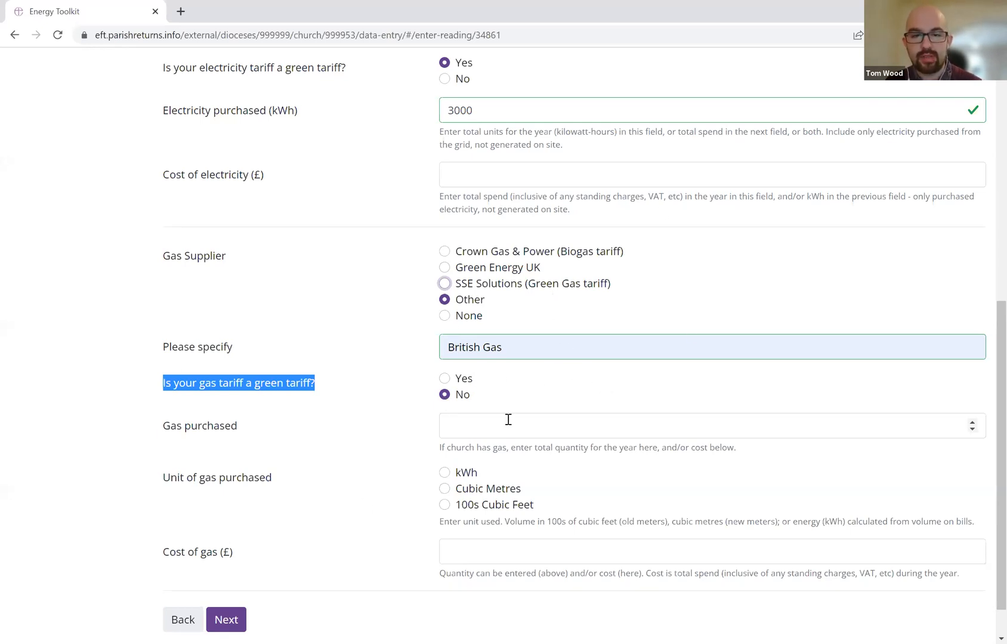
left_click(467, 430)
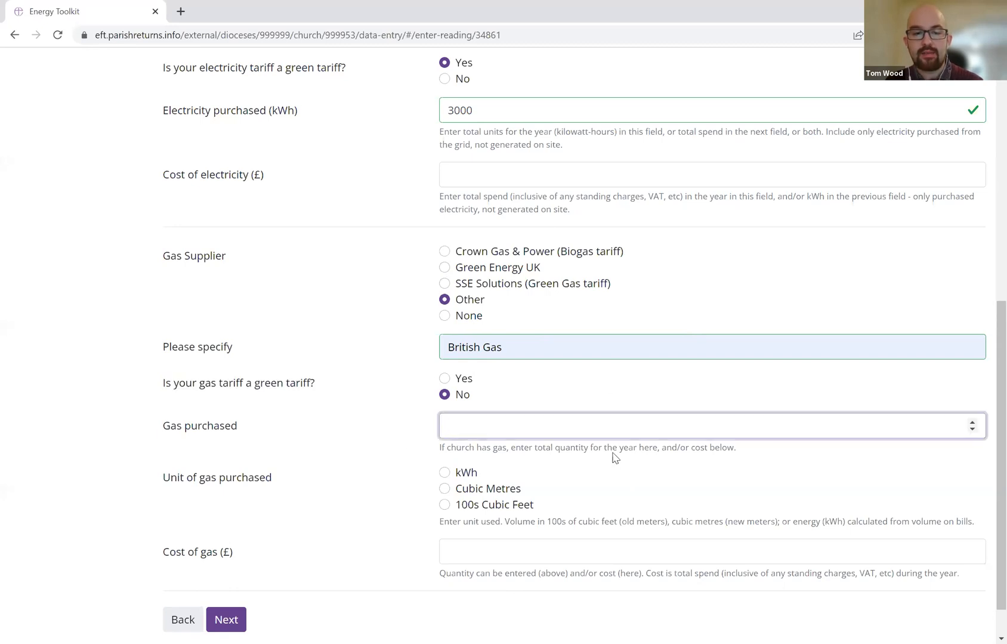
scroll(364, 420, "down", 1)
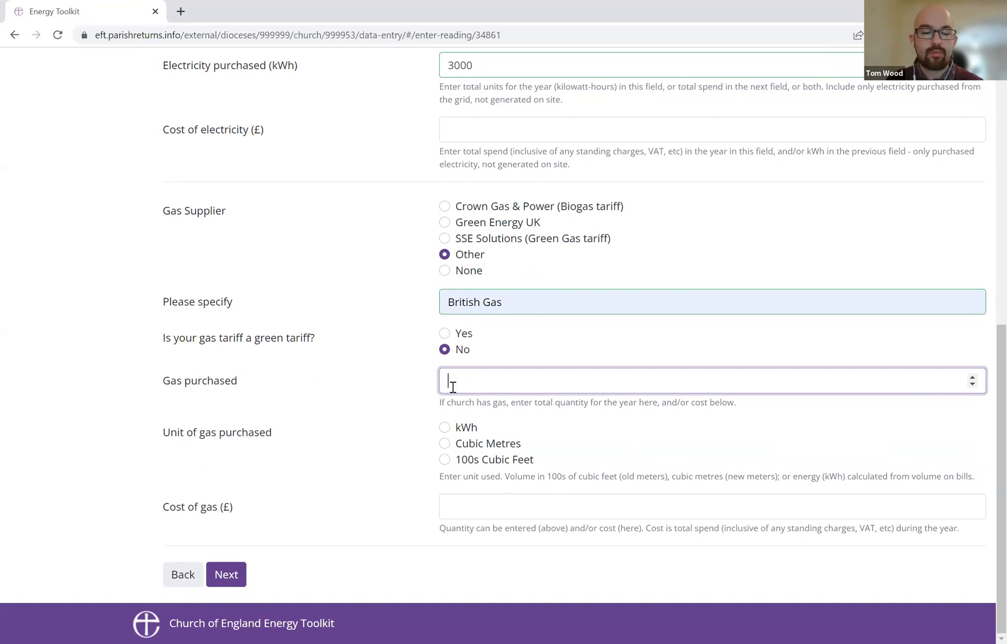
type("20000")
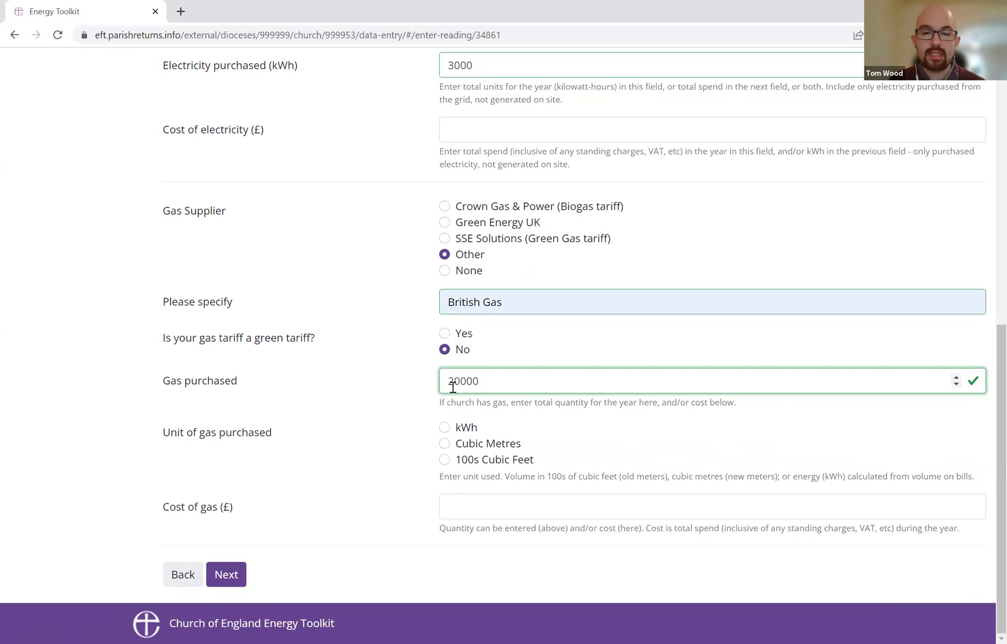
left_click_drag(162, 434, 253, 430)
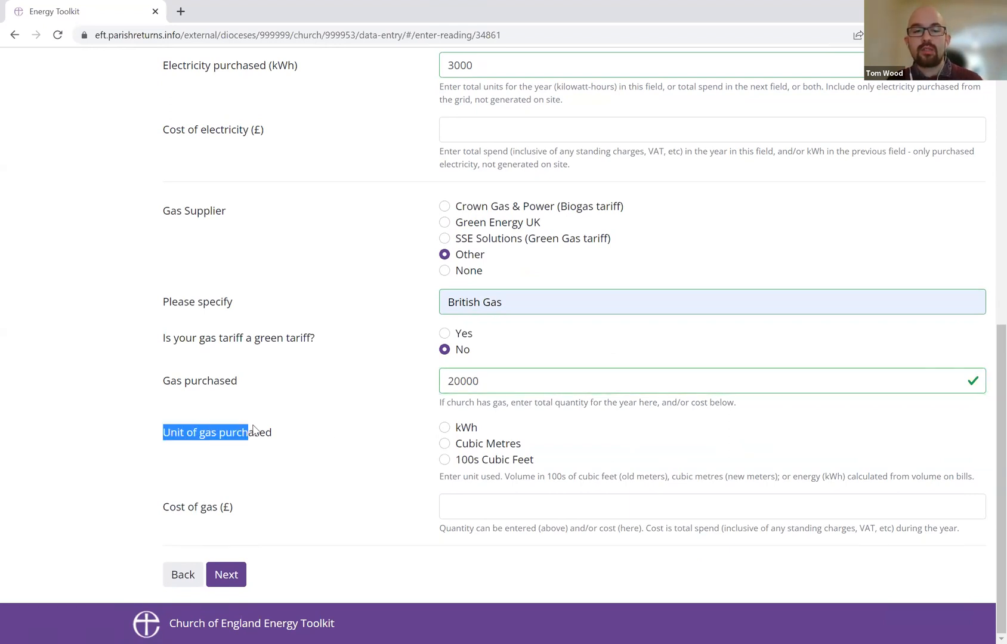
left_click(445, 428)
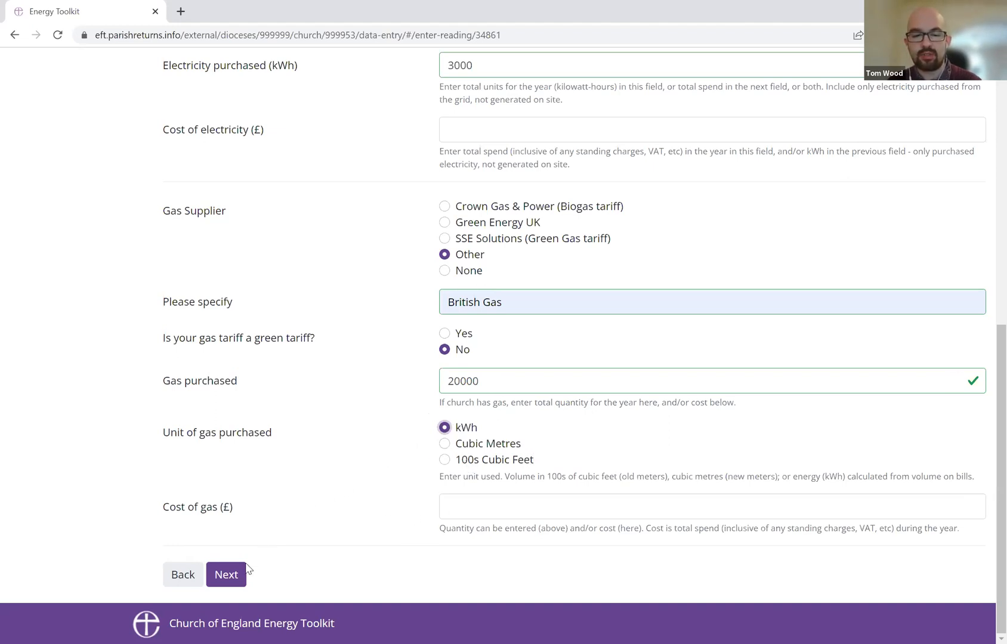
Submit the Main Church energy usage page and continue to the building size section, leaving the cost fields blank
left_click(230, 580)
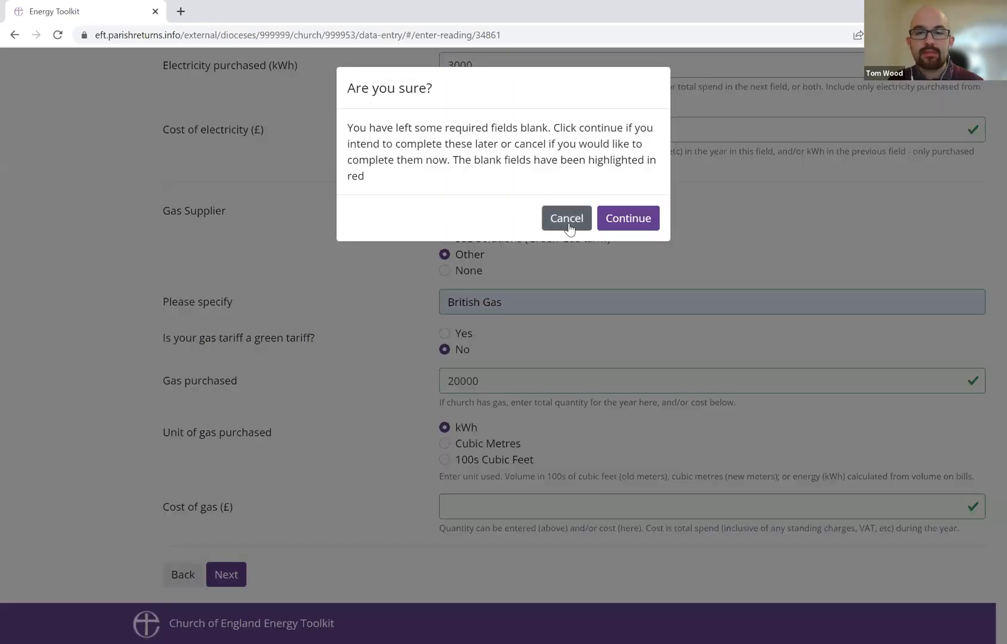
left_click(566, 219)
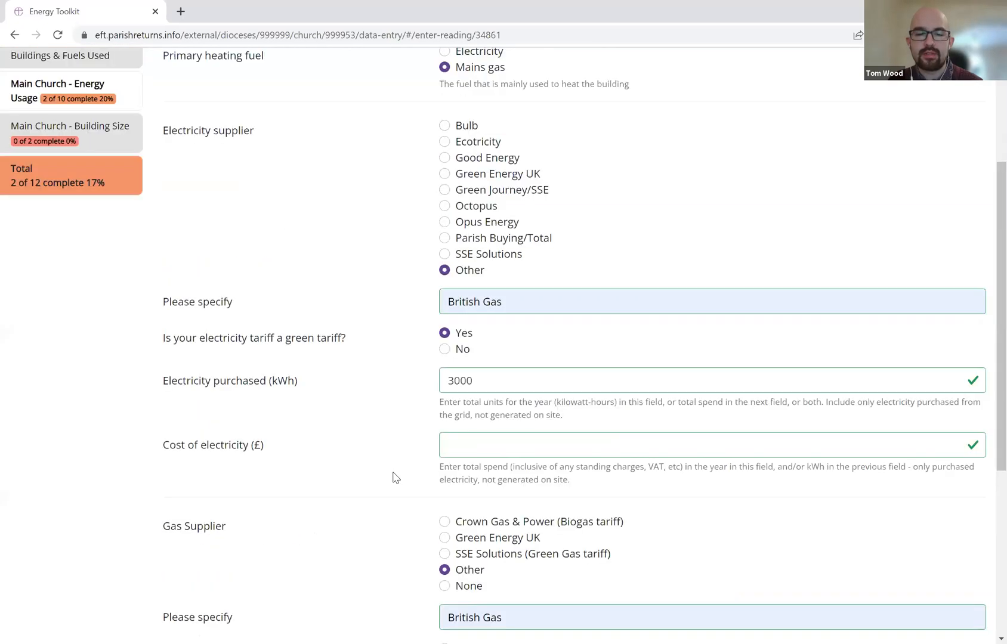
left_click(226, 575)
left_click(625, 216)
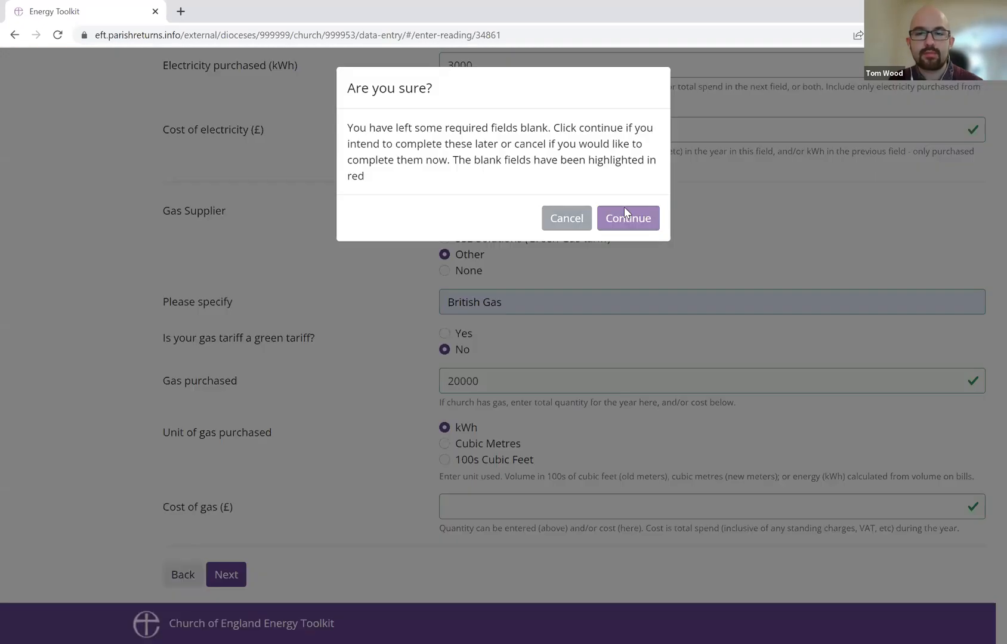
Answer Yes to work-related travel expenses being claimed this year and enter 600 as the number of miles
scroll(344, 269, "up", 1)
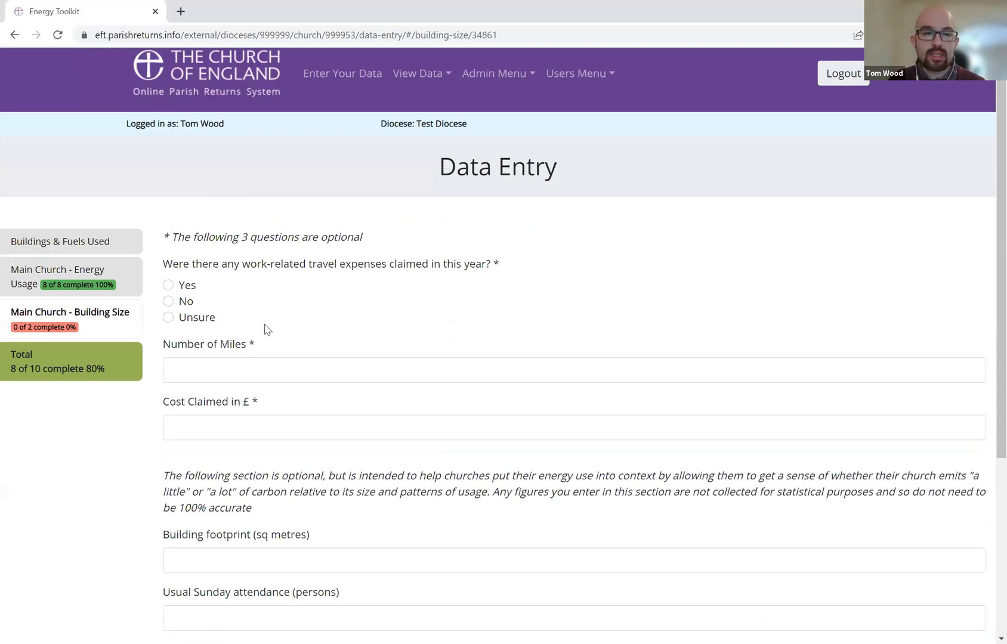
left_click_drag(184, 269, 521, 272)
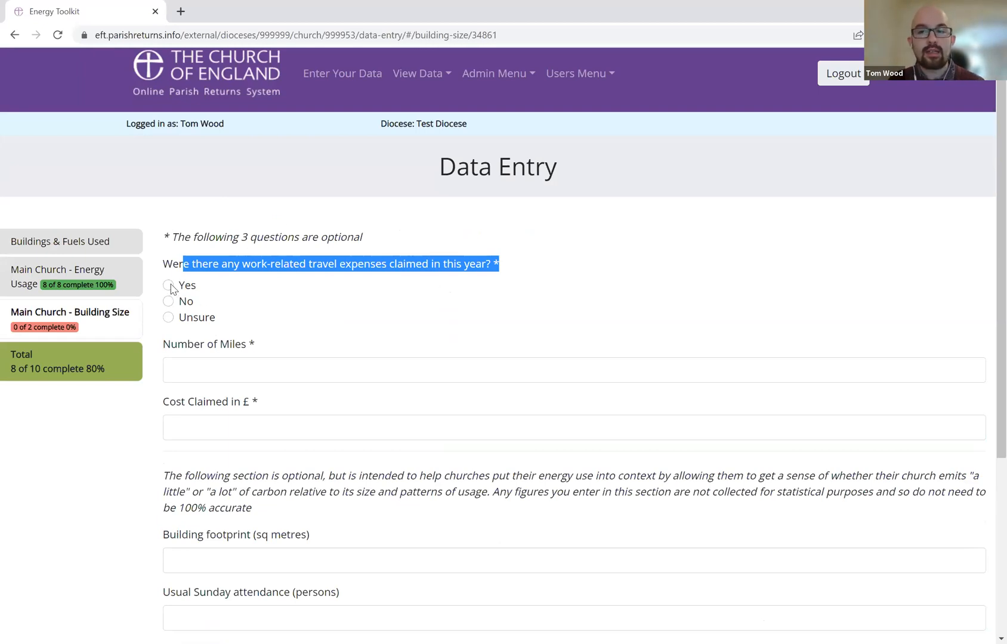
left_click_drag(166, 264, 486, 269)
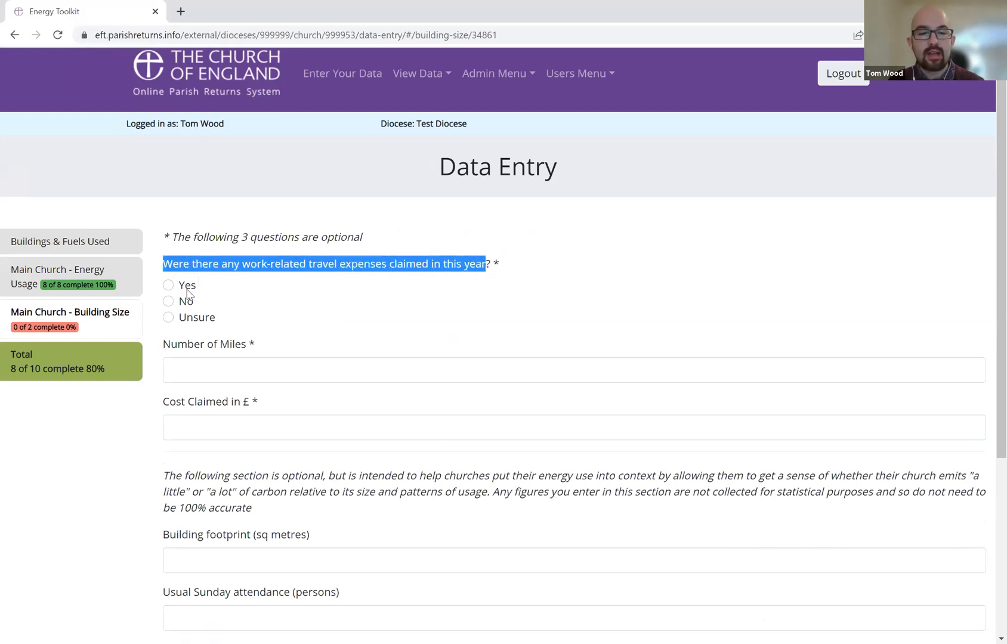
left_click(168, 287)
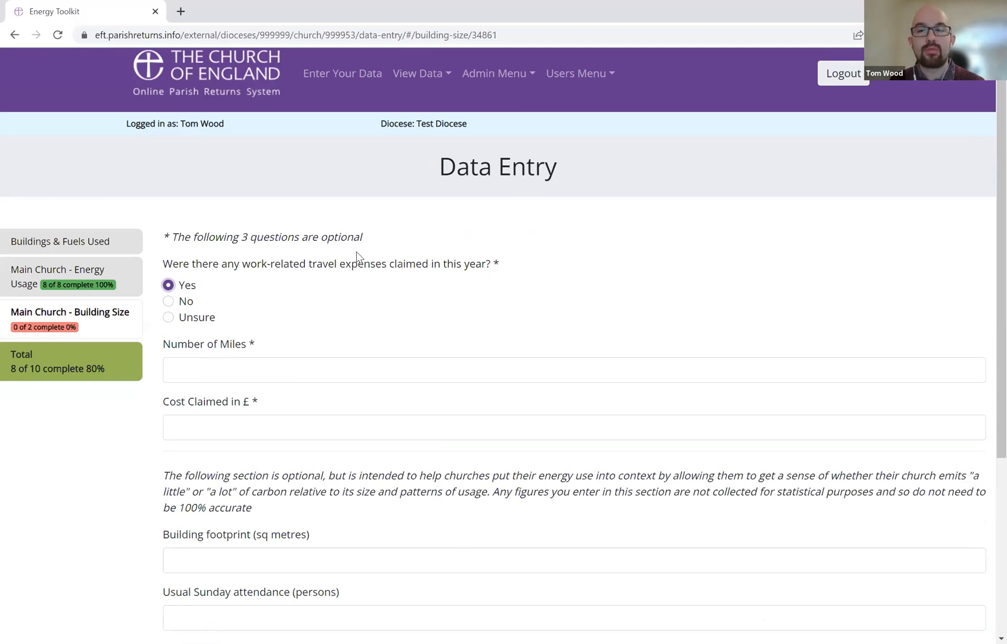
left_click(217, 375)
type("600")
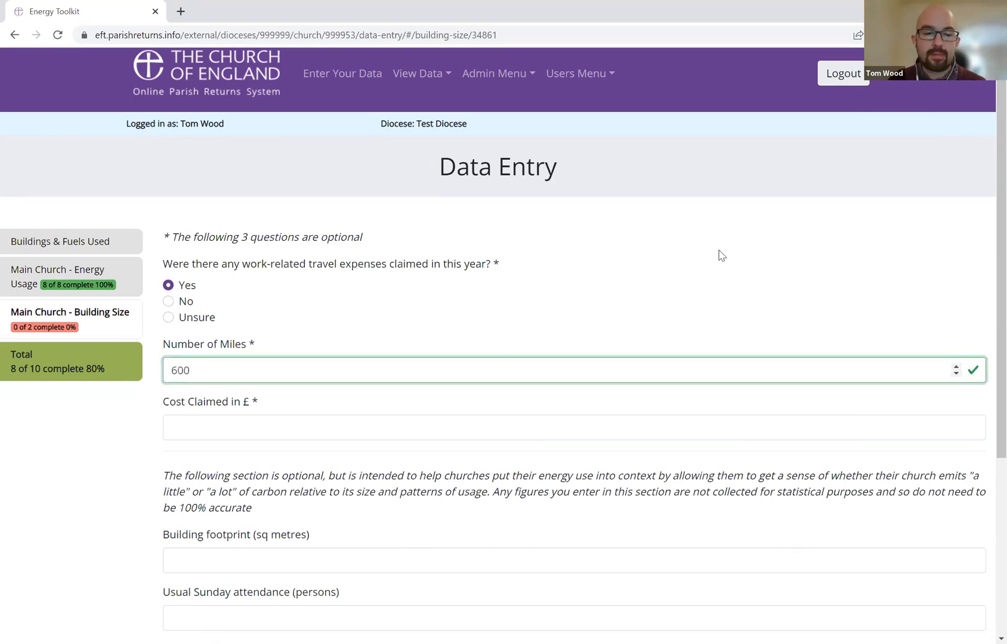
Enter 700 square metres as the building footprint in the optional context section
scroll(267, 337, "down", 2)
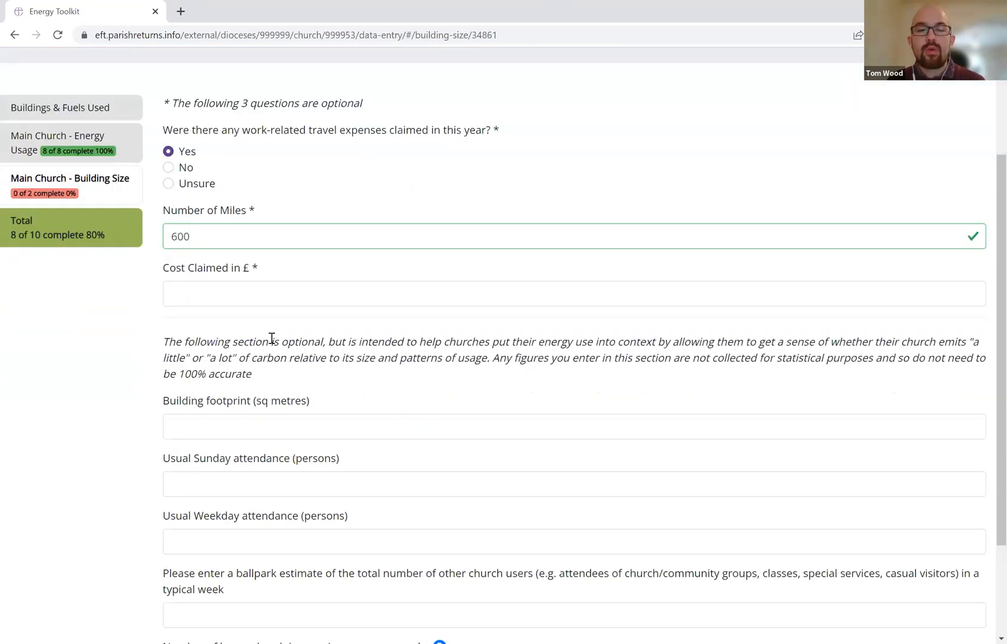
left_click_drag(172, 346, 220, 348)
left_click(277, 381)
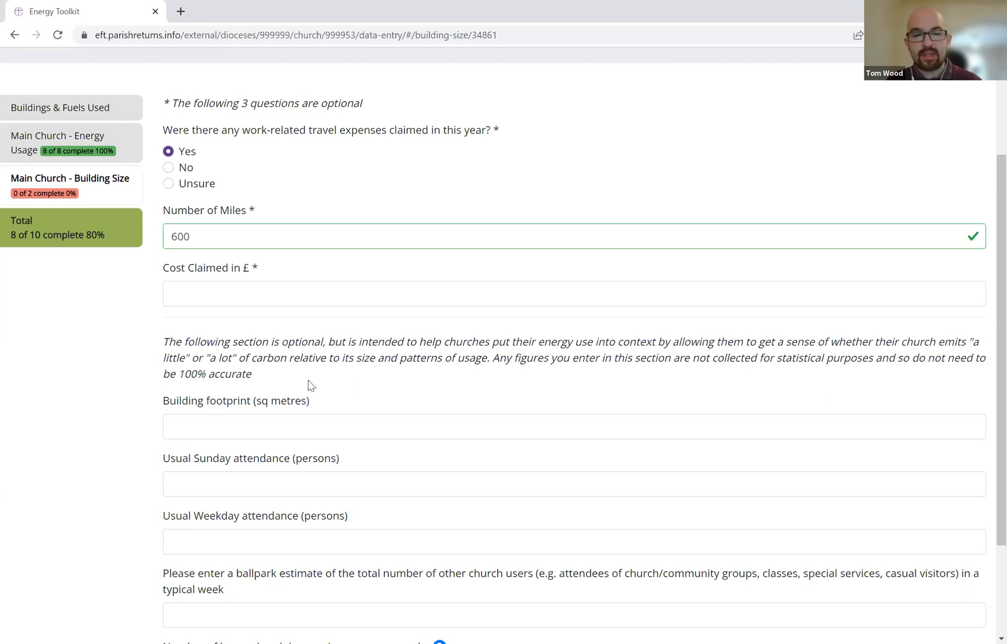
scroll(174, 345, "down", 1)
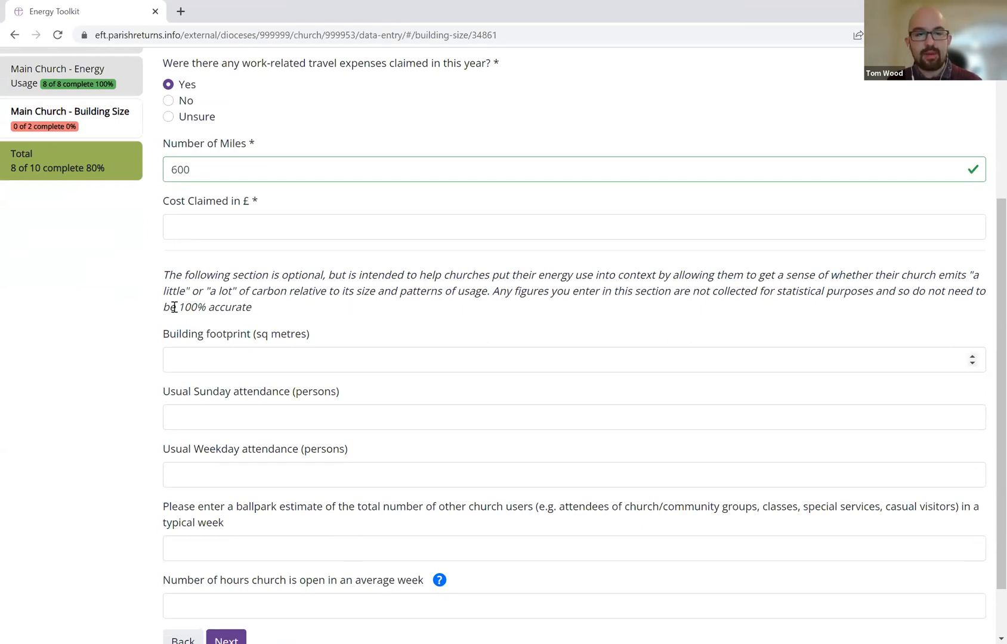
left_click(194, 367)
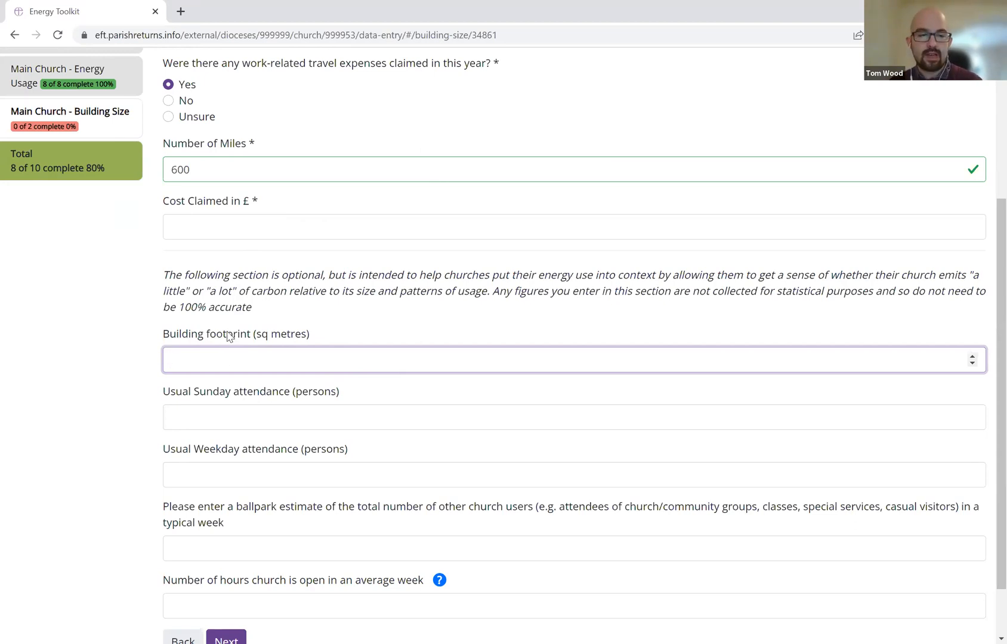
scroll(229, 337, "down", 2)
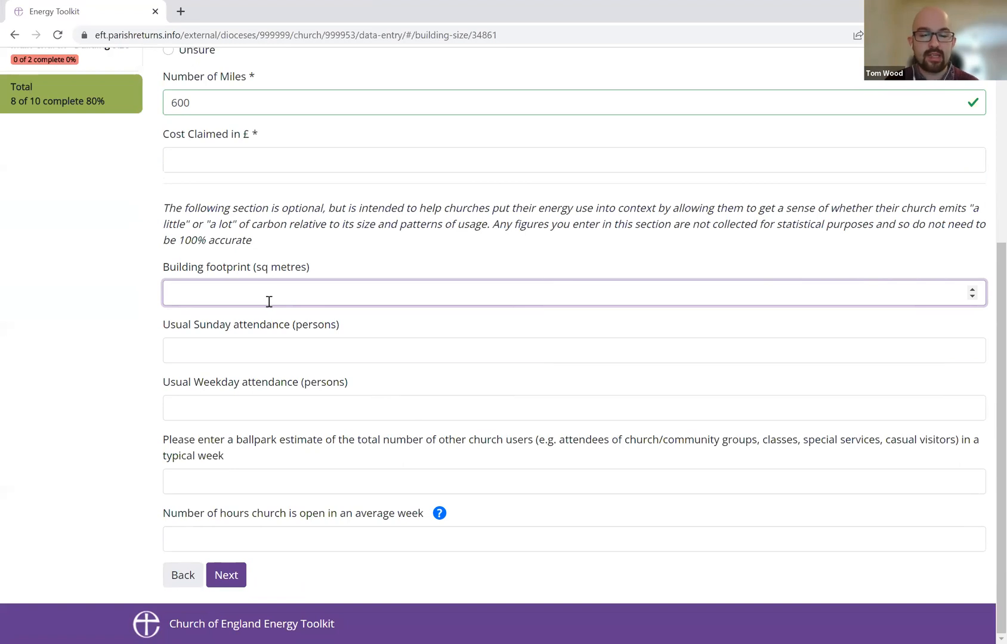
type("700")
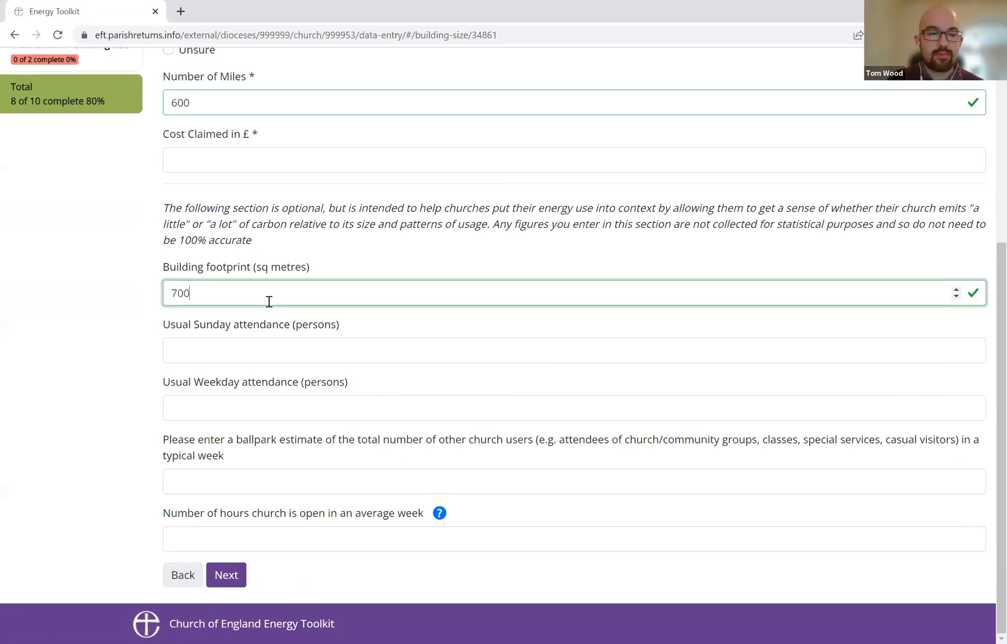
Enter a usual Sunday attendance of 70 persons and a usual weekday attendance of 50 persons
left_click(267, 343)
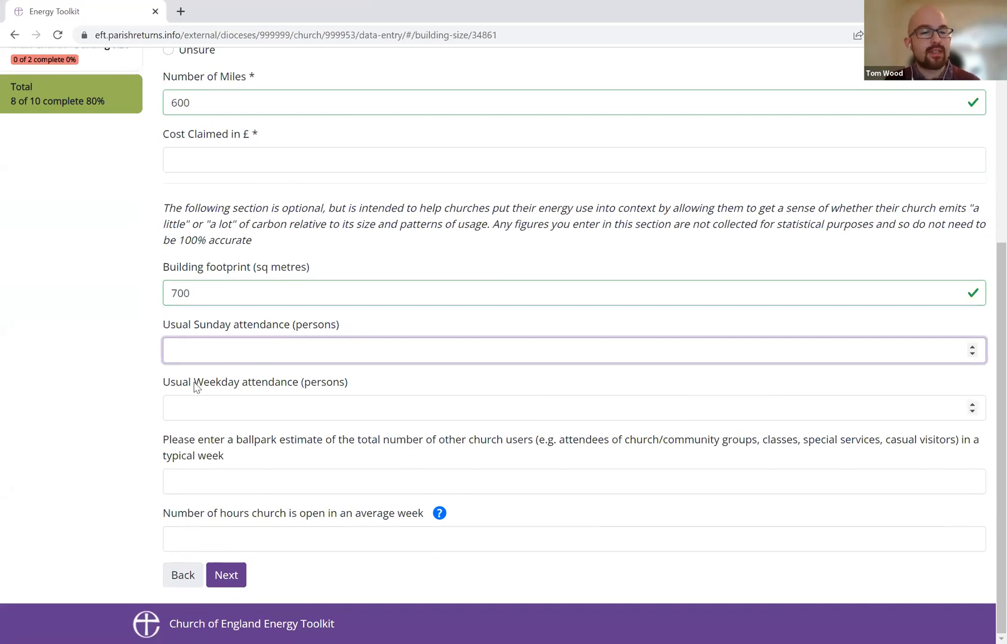
left_click_drag(176, 382, 352, 387)
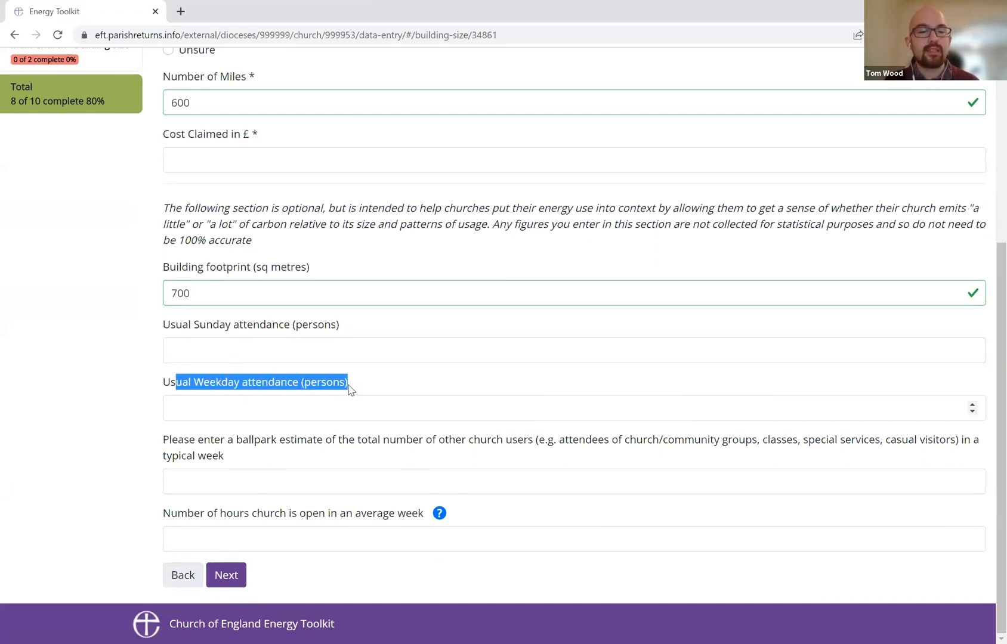
left_click(373, 324)
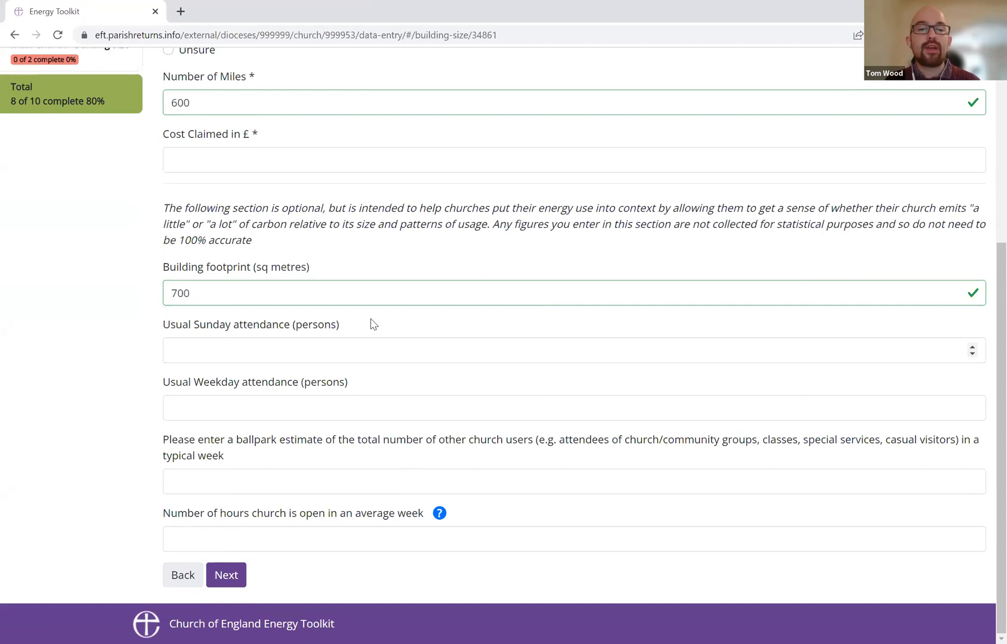
left_click(359, 356)
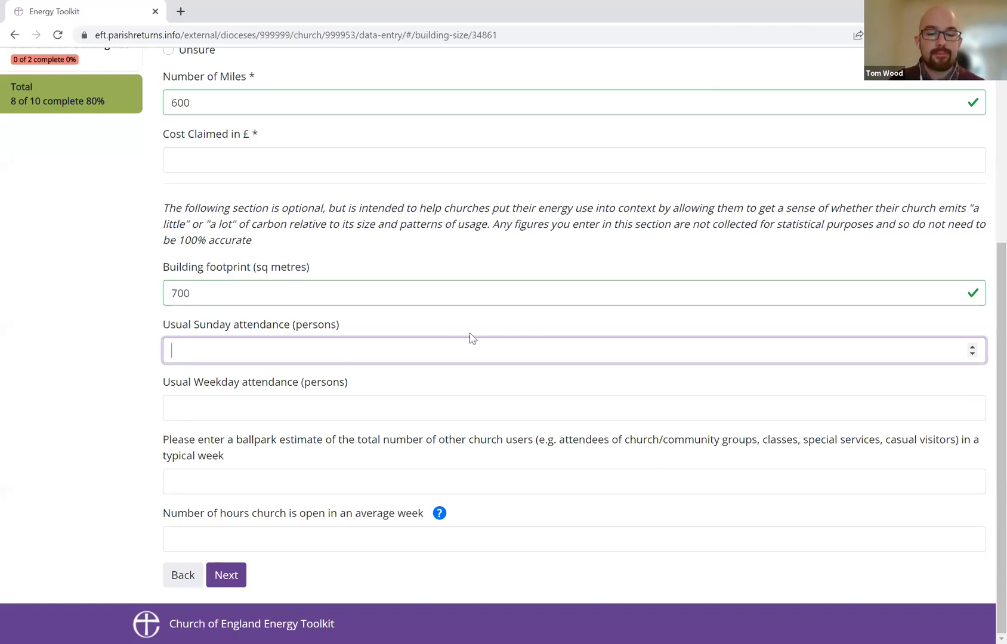
type("70")
left_click(366, 411)
type("5")
key("Tab")
Enter 20 as the ballpark estimate of other church users in a typical week
triple_click(224, 459)
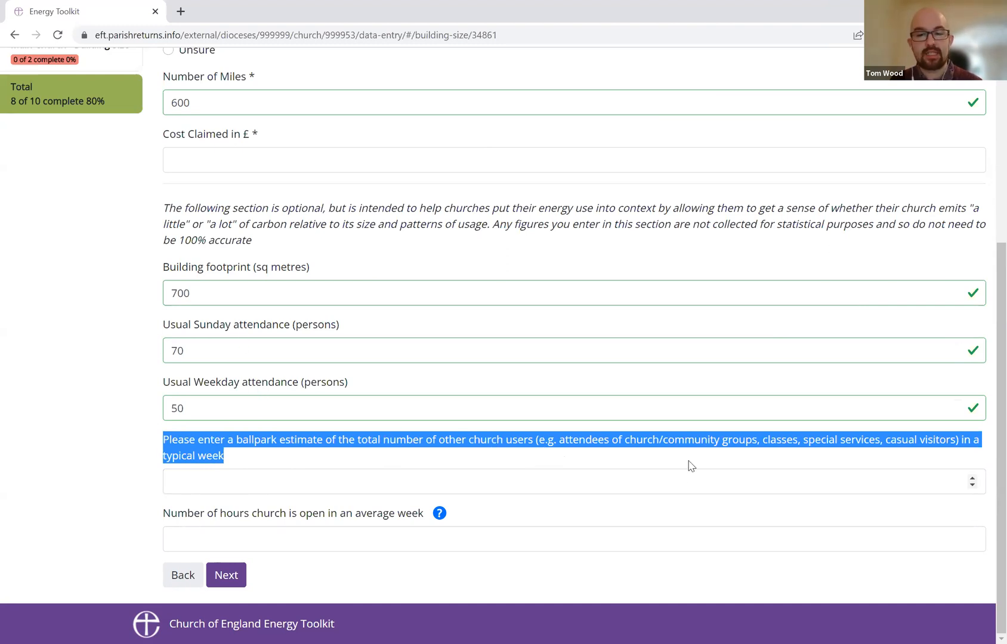
scroll(691, 466, "up", 1)
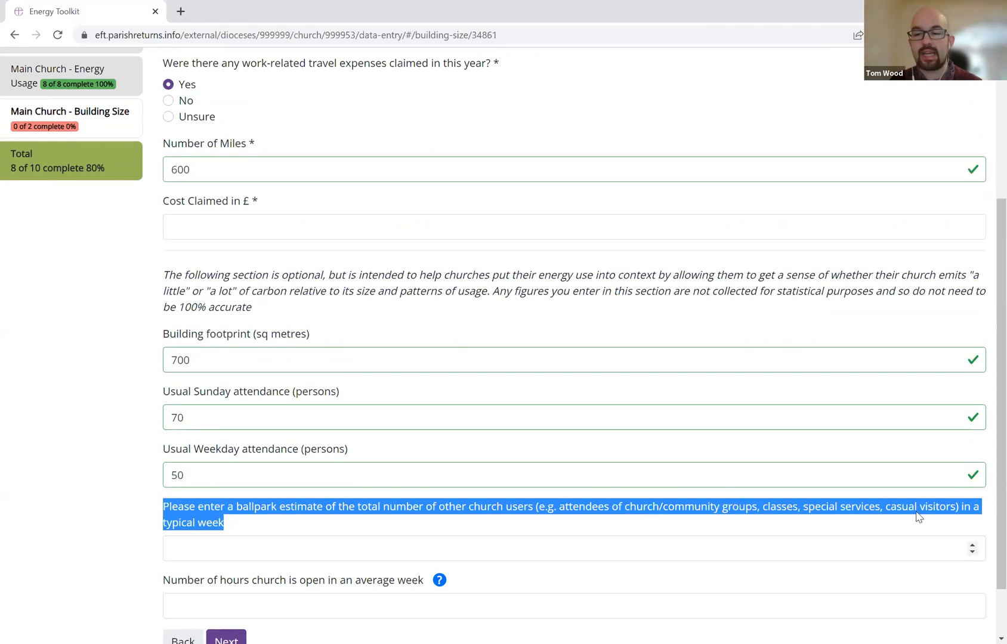
left_click(189, 536)
scroll(295, 519, "down", 1)
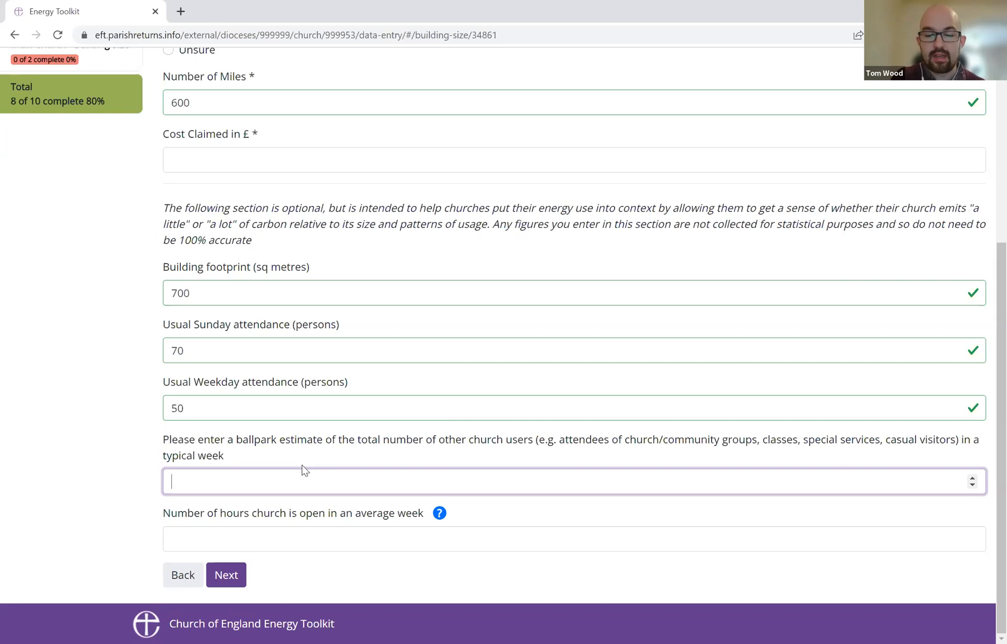
type("20")
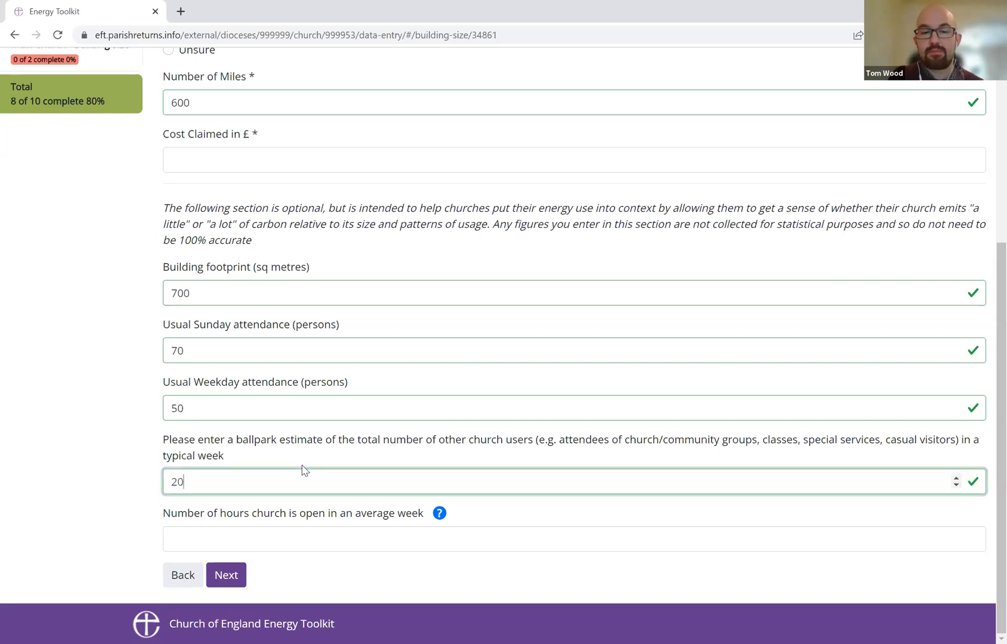
Enter 20 as the hours the church is open in an average week and continue to the results, leaving the remaining required fields blank
left_click(306, 533)
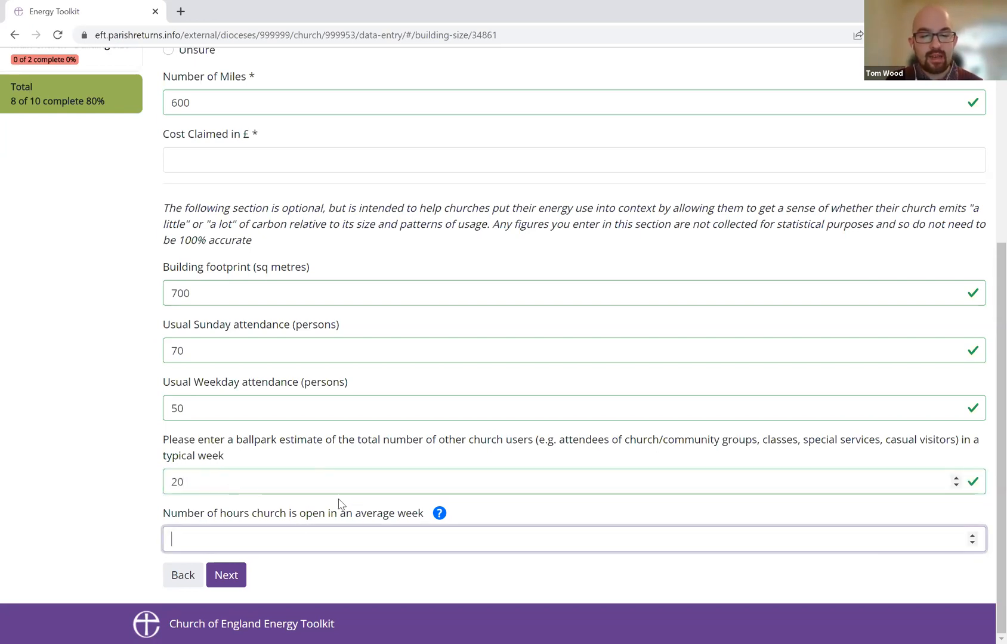
left_click_drag(154, 518, 425, 515)
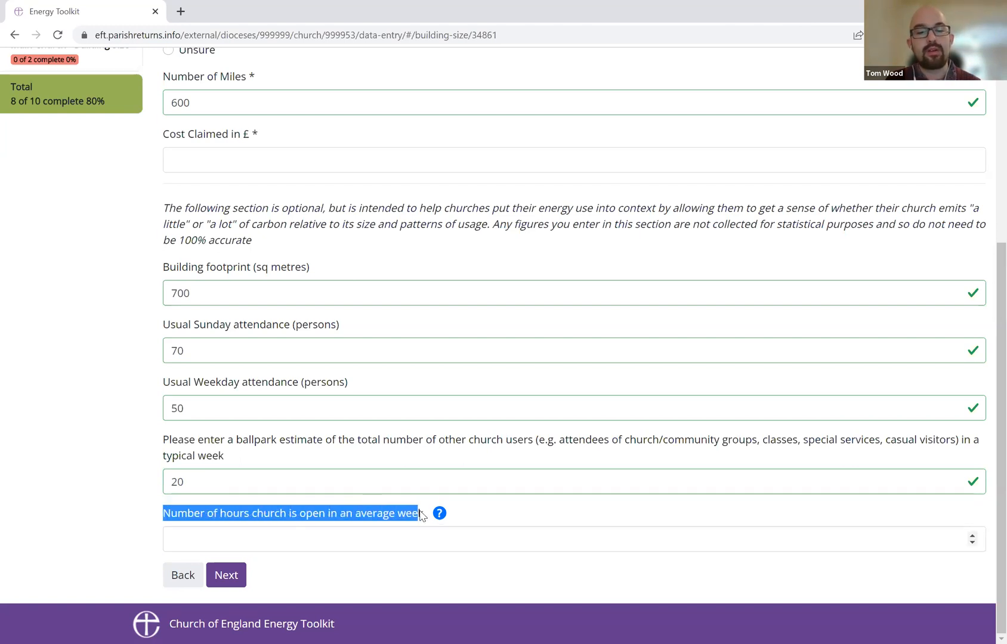
left_click(407, 531)
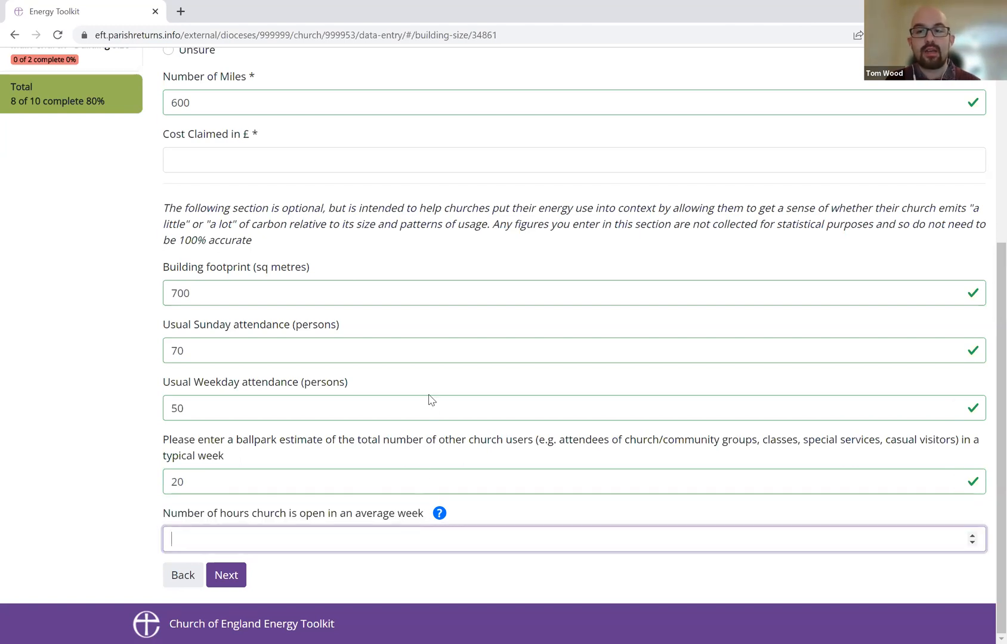
type("20")
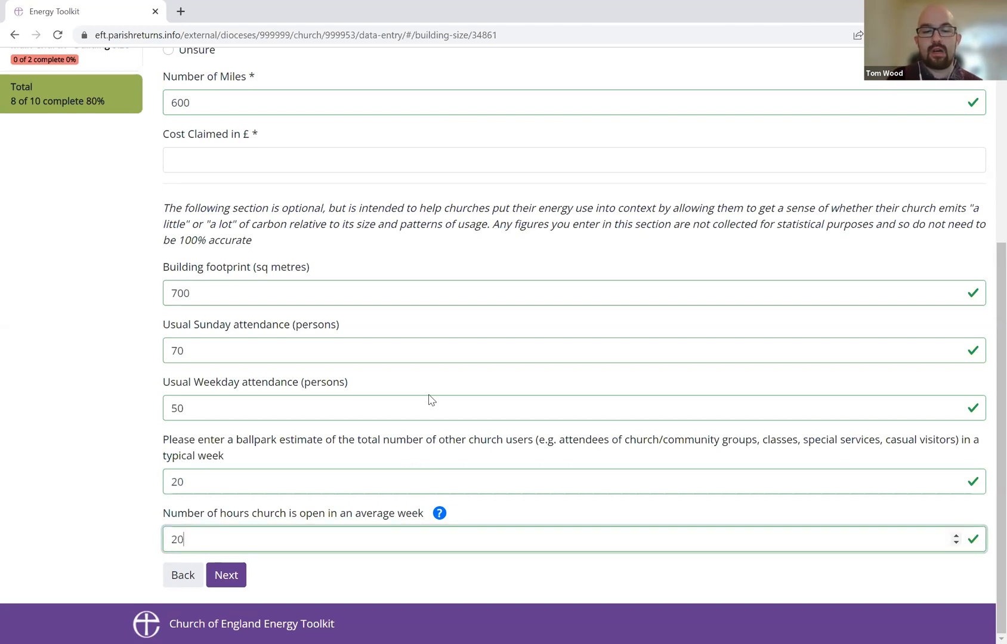
left_click(234, 582)
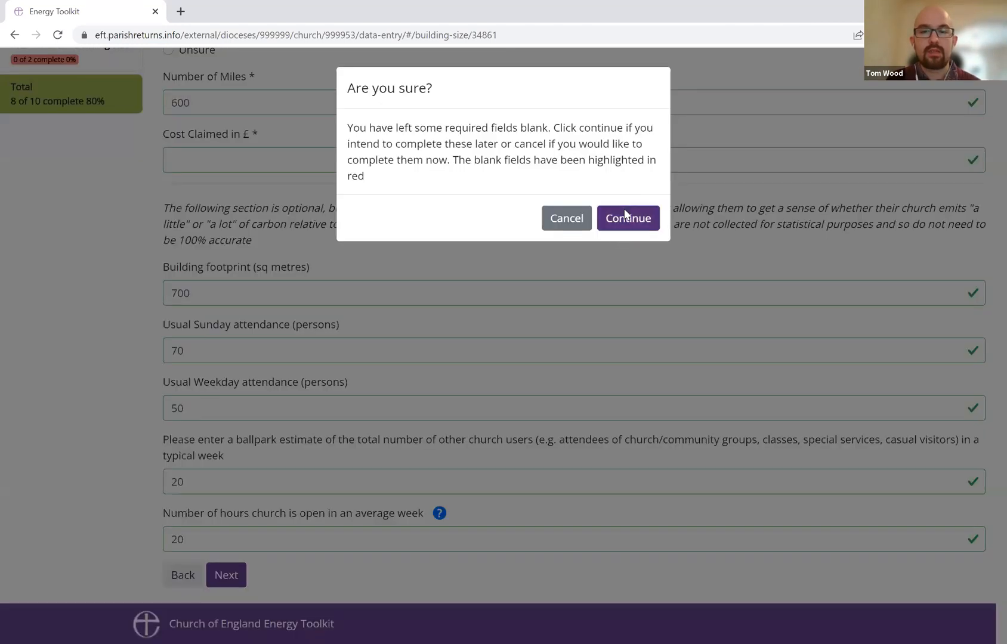
left_click(625, 214)
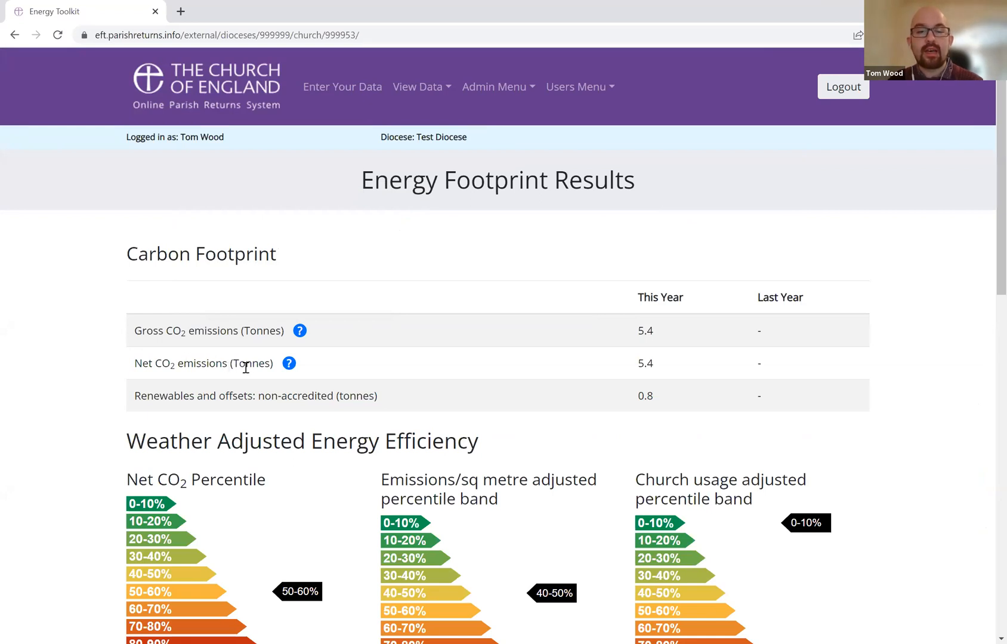
Examine the gross and net CO2 emissions rows in the Carbon Footprint table of the results
left_click_drag(129, 365, 193, 363)
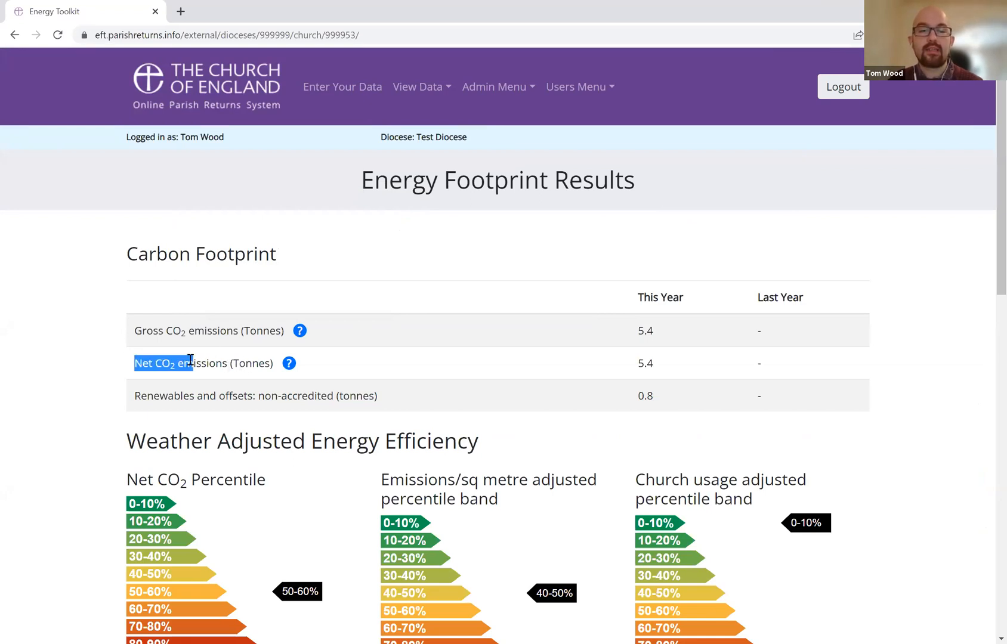
left_click(174, 336)
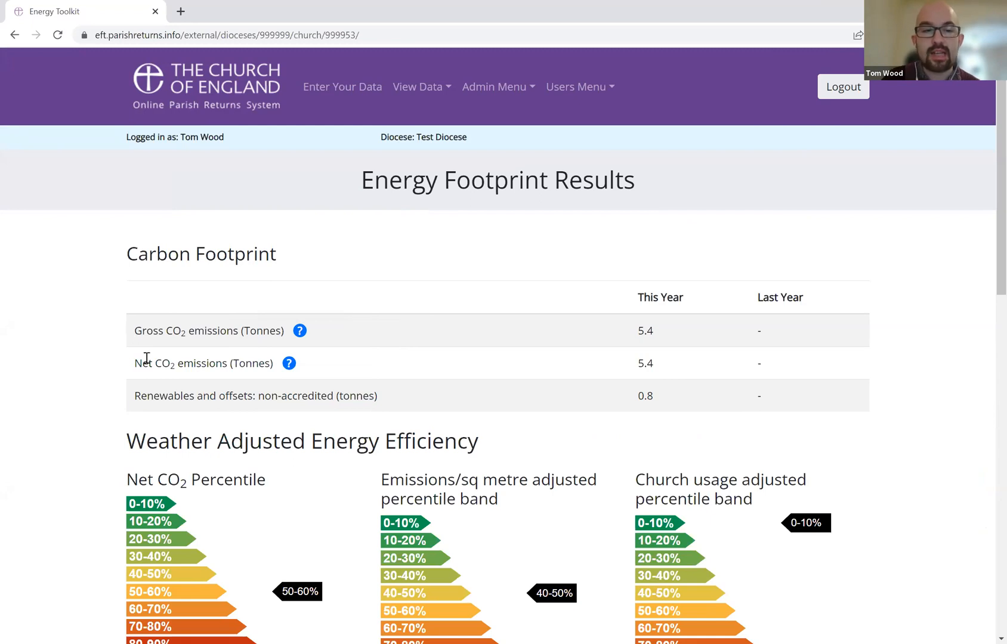
left_click_drag(136, 362, 196, 365)
left_click(207, 368)
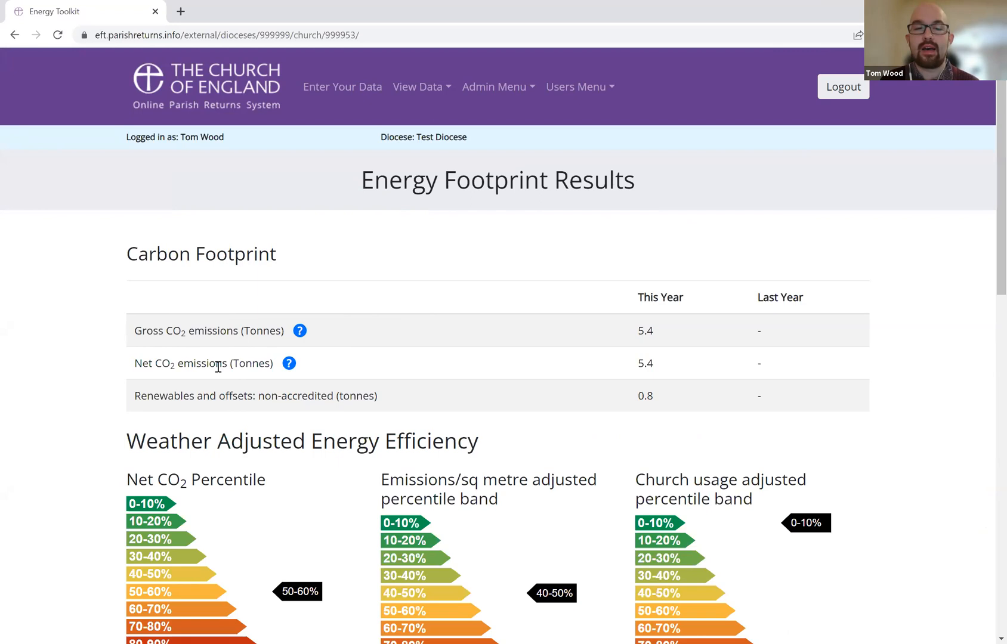
left_click_drag(227, 361, 142, 366)
left_click(142, 365)
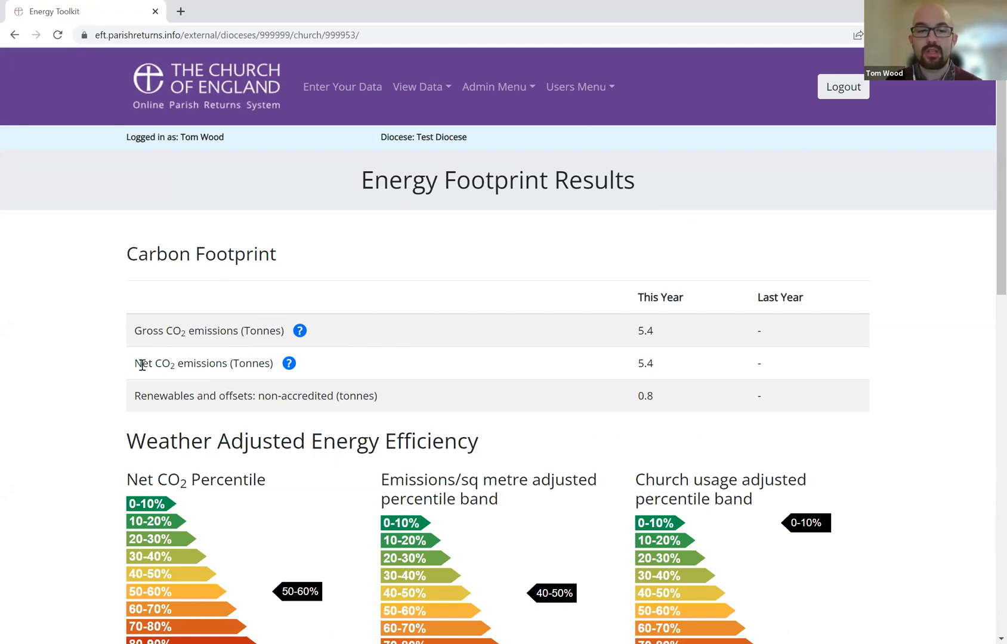
left_click_drag(142, 365, 216, 364)
left_click(207, 363)
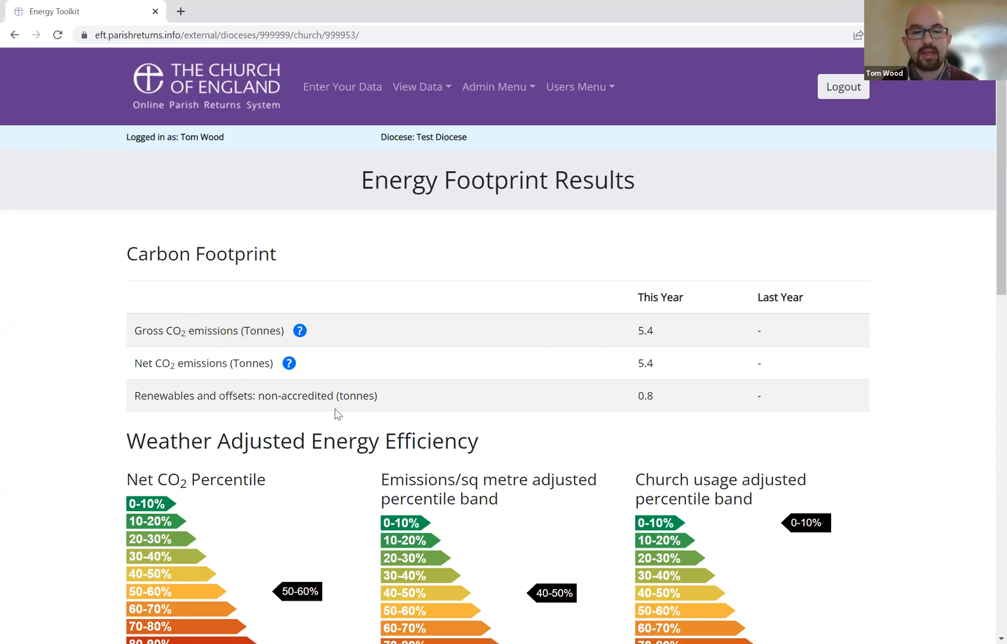
Examine this year's non-accredited renewables and offsets figure in the Carbon Footprint table
scroll(439, 393, "down", 1)
left_click_drag(160, 329, 387, 349)
left_click(389, 332)
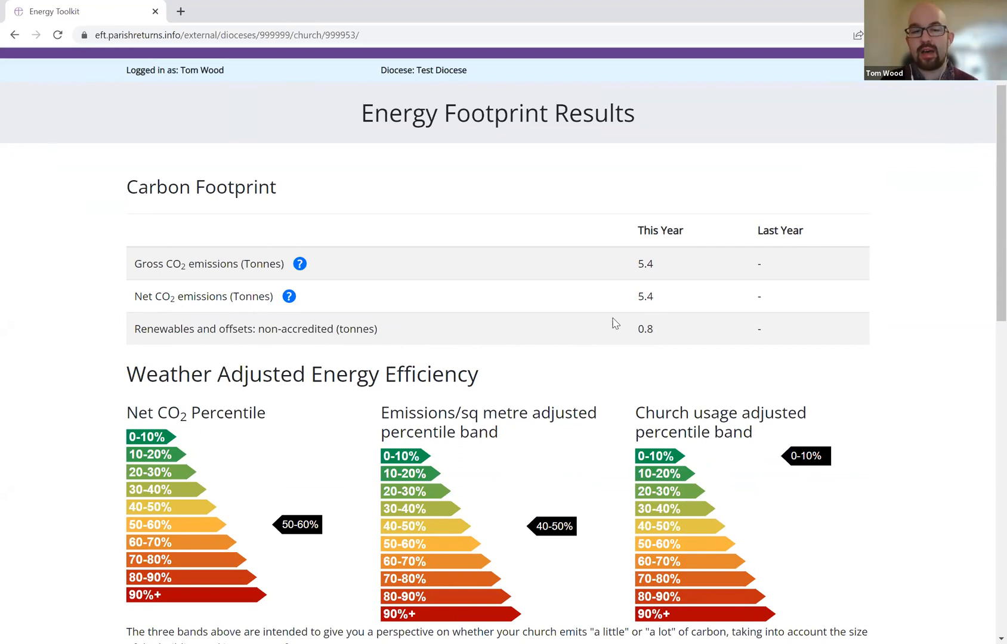
mouse_move(637, 329)
left_mouse_down()
mouse_move(652, 331)
mouse_move(643, 330)
left_mouse_up()
left_click(659, 335)
left_click_drag(654, 329, 636, 329)
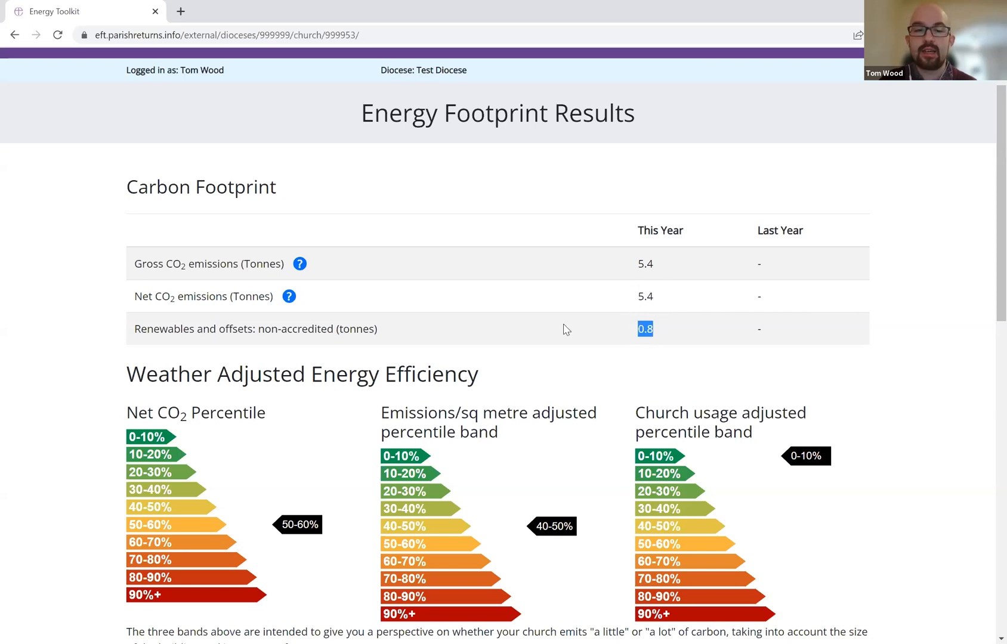
Examine the church's Net CO2 Percentile band in the Weather Adjusted Energy Efficiency section
scroll(648, 324, "down", 1)
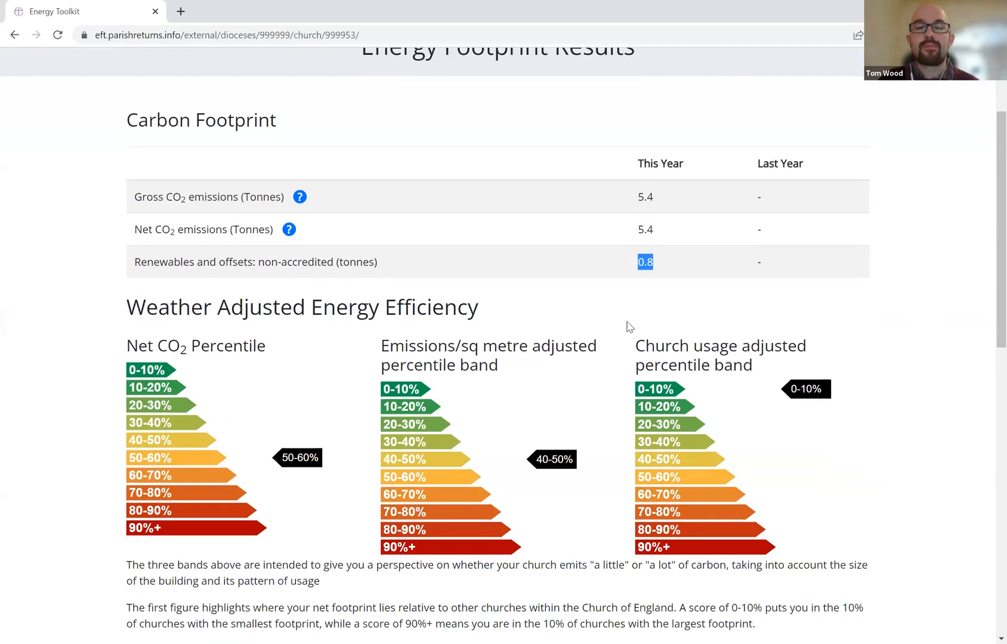
scroll(288, 174, "down", 2)
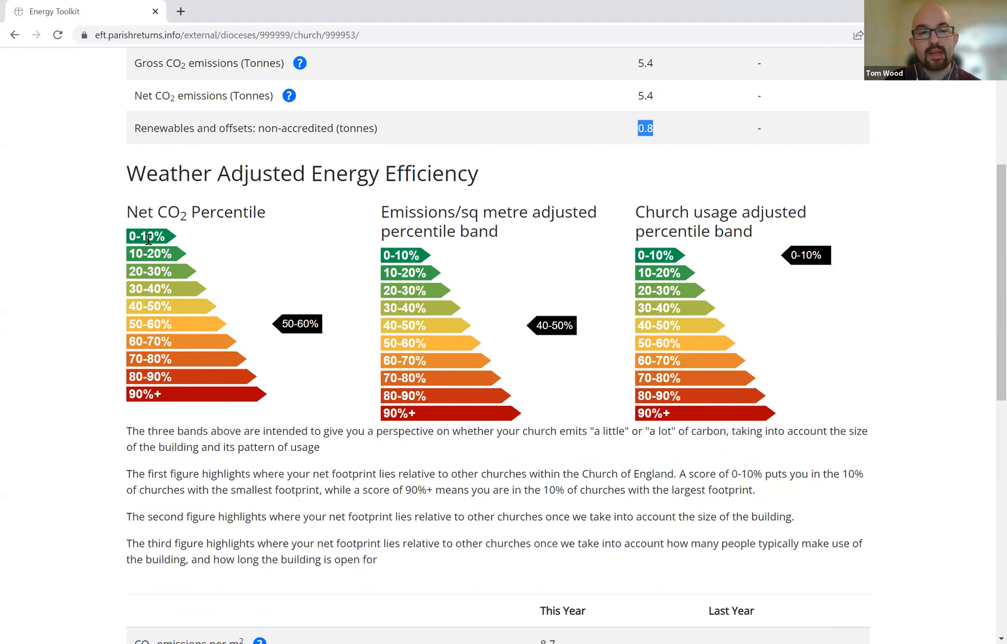
left_click_drag(126, 213, 167, 215)
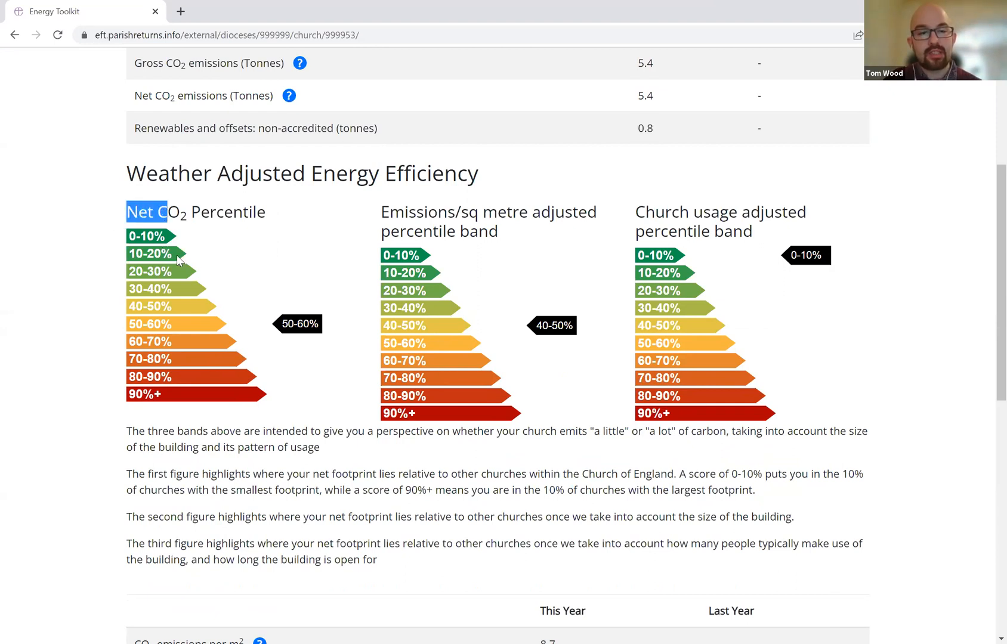
left_click(173, 327)
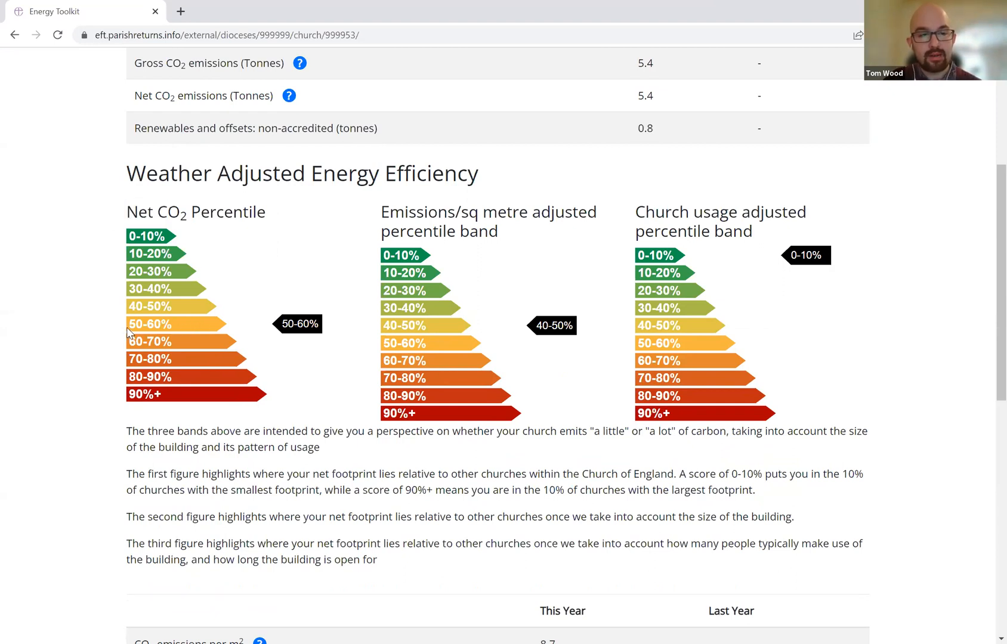
left_click_drag(128, 326, 169, 322)
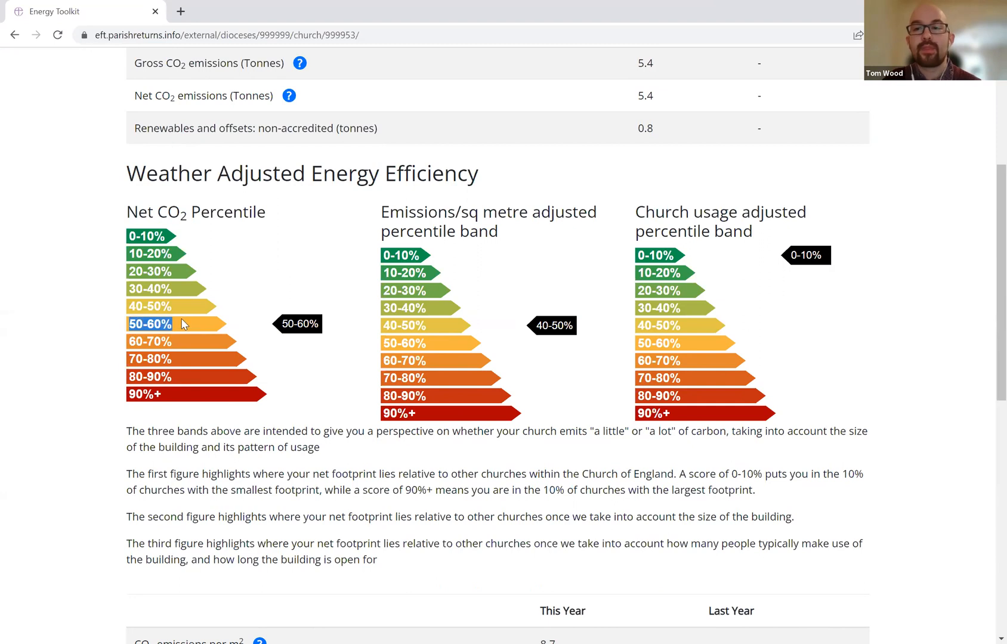
left_click_drag(184, 309, 130, 251)
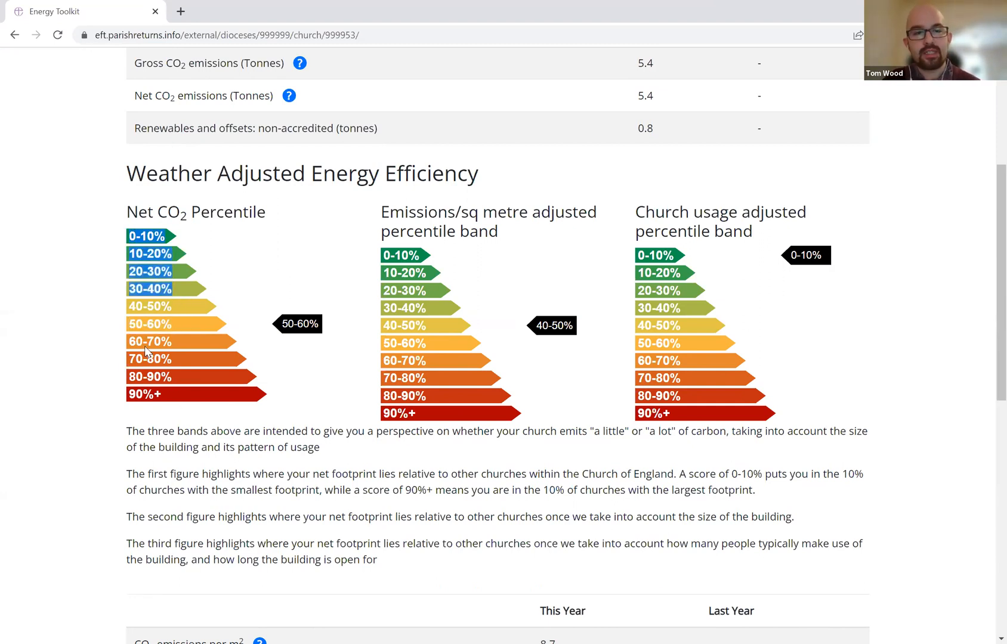
left_click(136, 324)
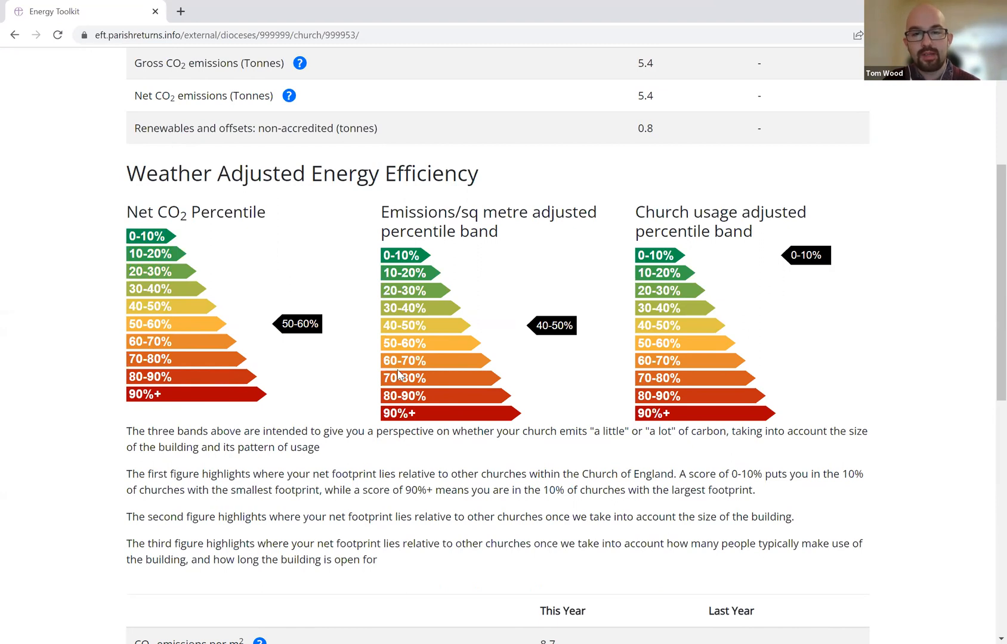
Compare the emissions per square metre adjusted percentile band with the church usage adjusted percentile band
left_click_drag(391, 210, 503, 228)
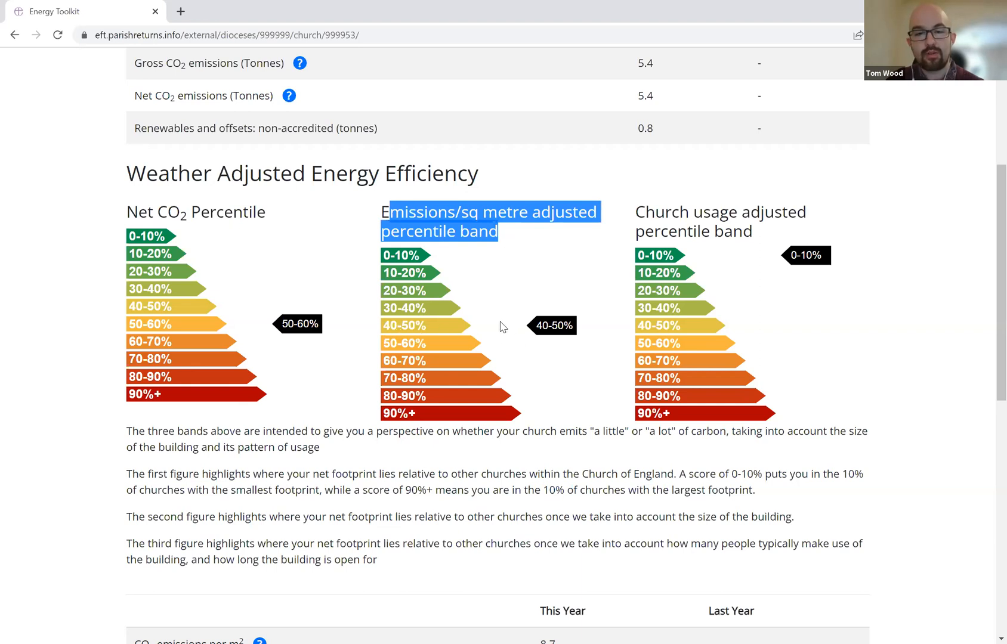
left_click_drag(383, 308, 383, 258)
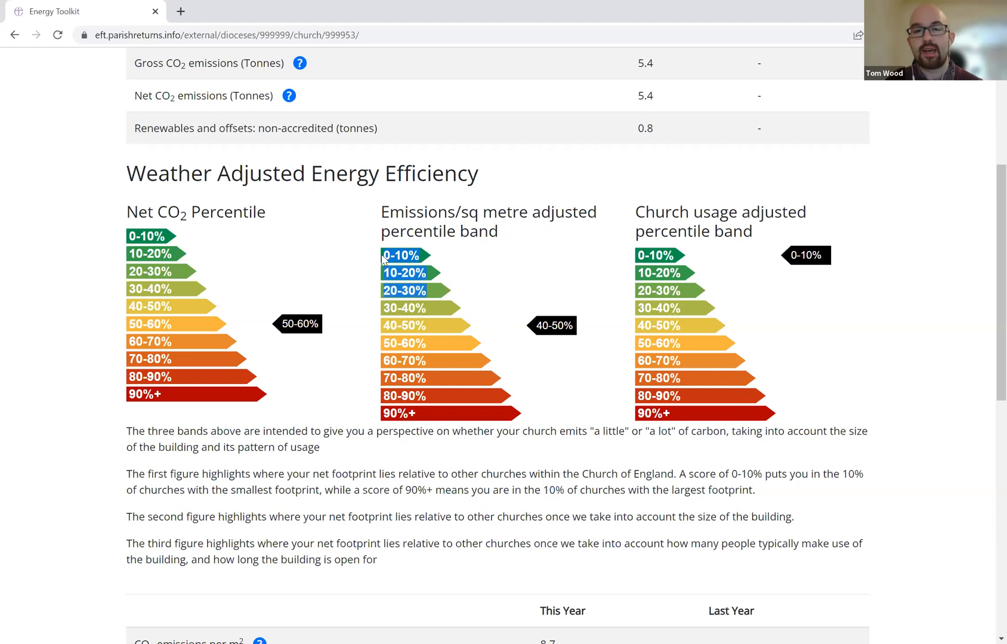
left_click(441, 309)
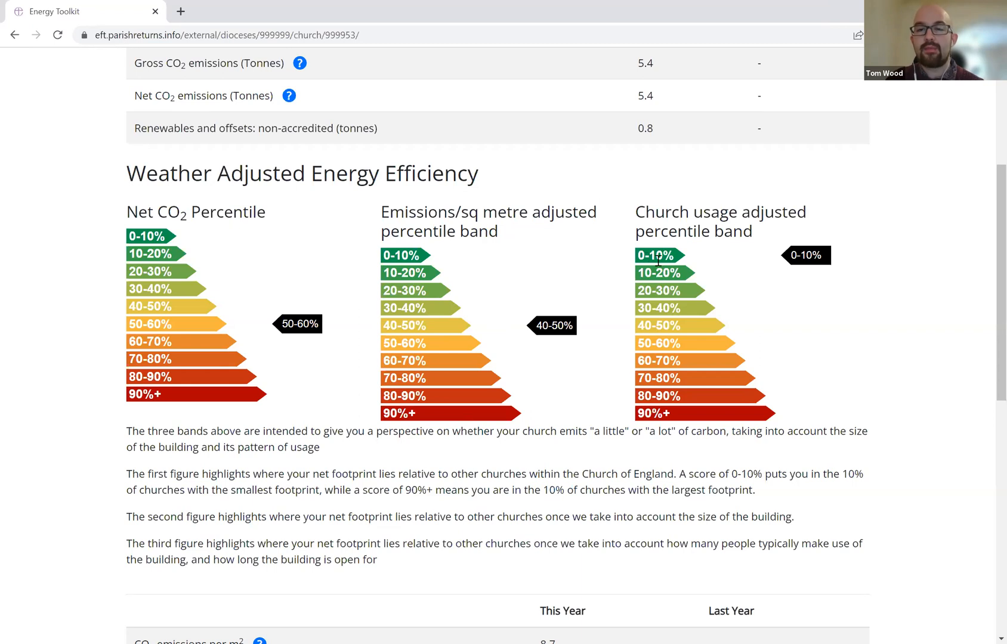
left_click_drag(647, 209, 764, 247)
left_click(762, 246)
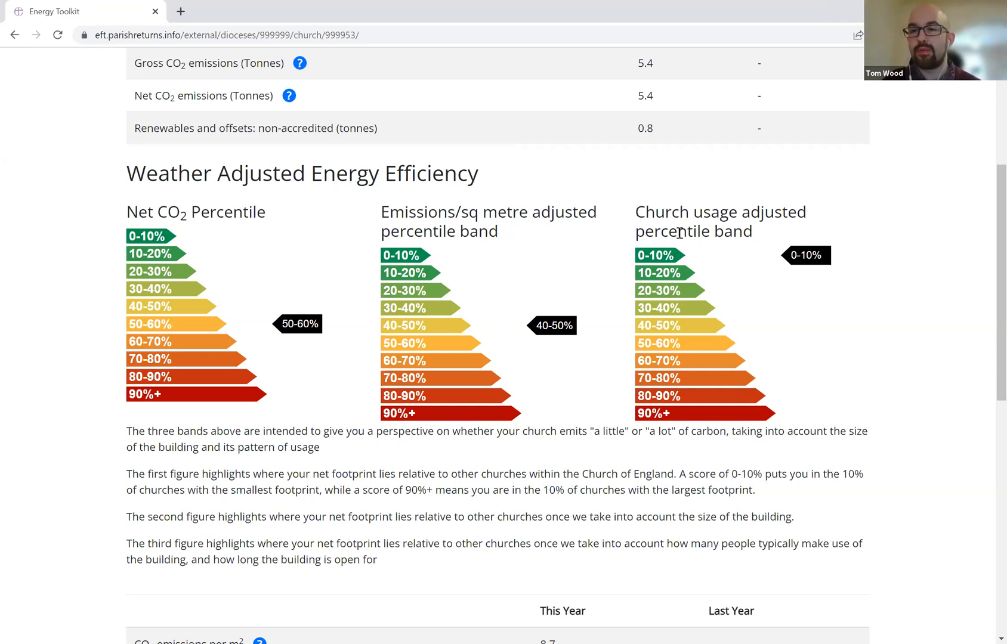
left_click_drag(641, 255, 672, 256)
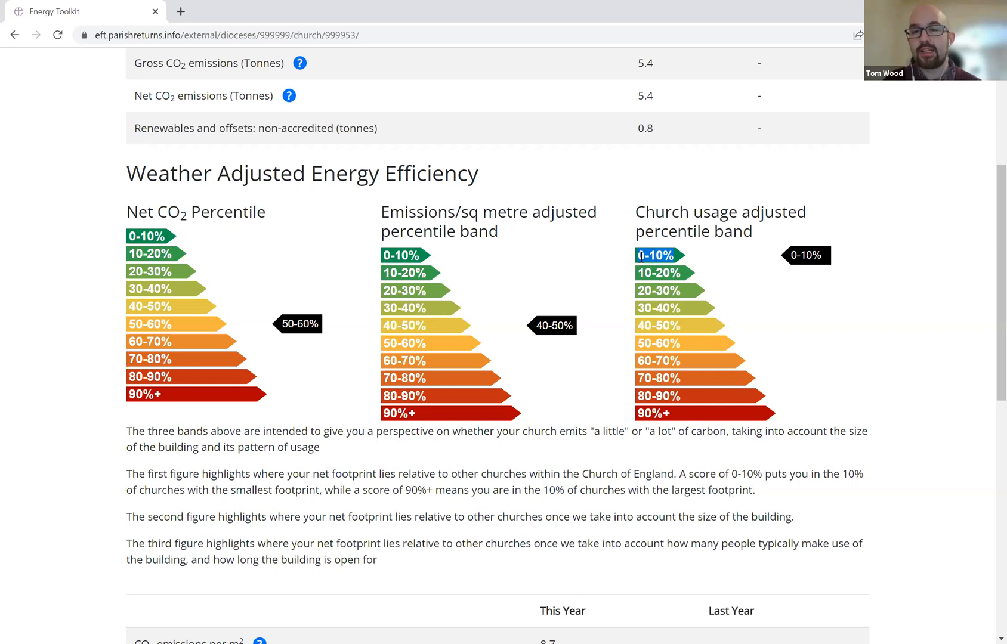
left_click_drag(640, 257, 656, 257)
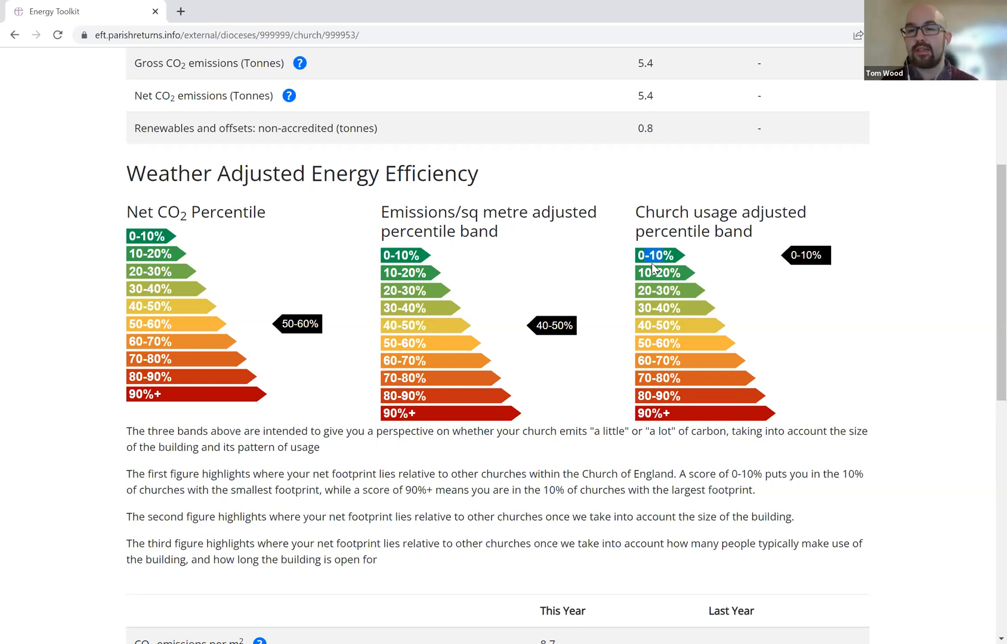
left_click_drag(638, 272, 665, 252)
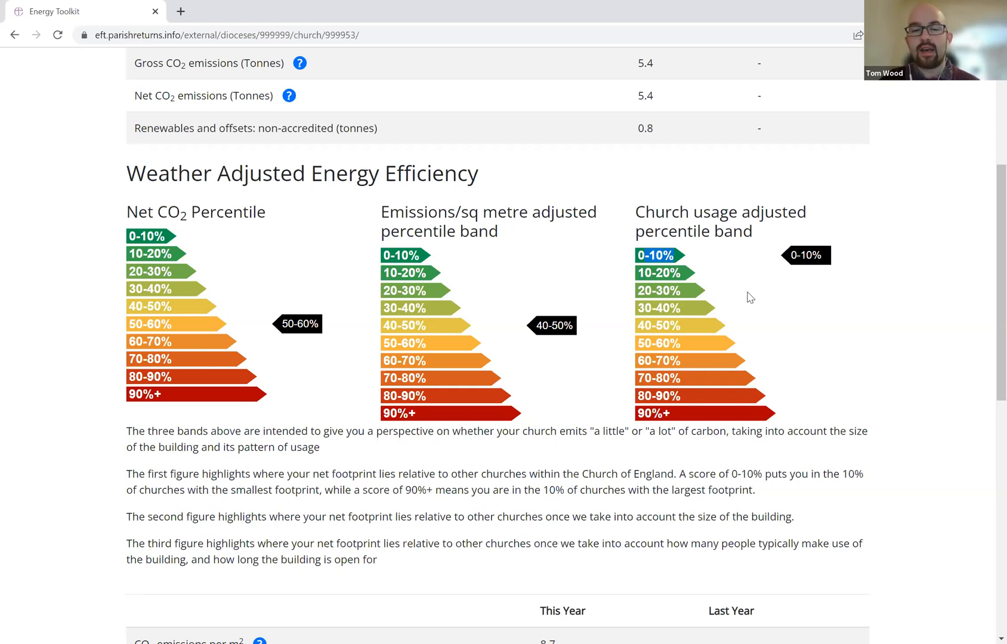
Review the band explanations, the CO2 emissions per square metre, the submission options and the What's next guidance
scroll(751, 298, "down", 2)
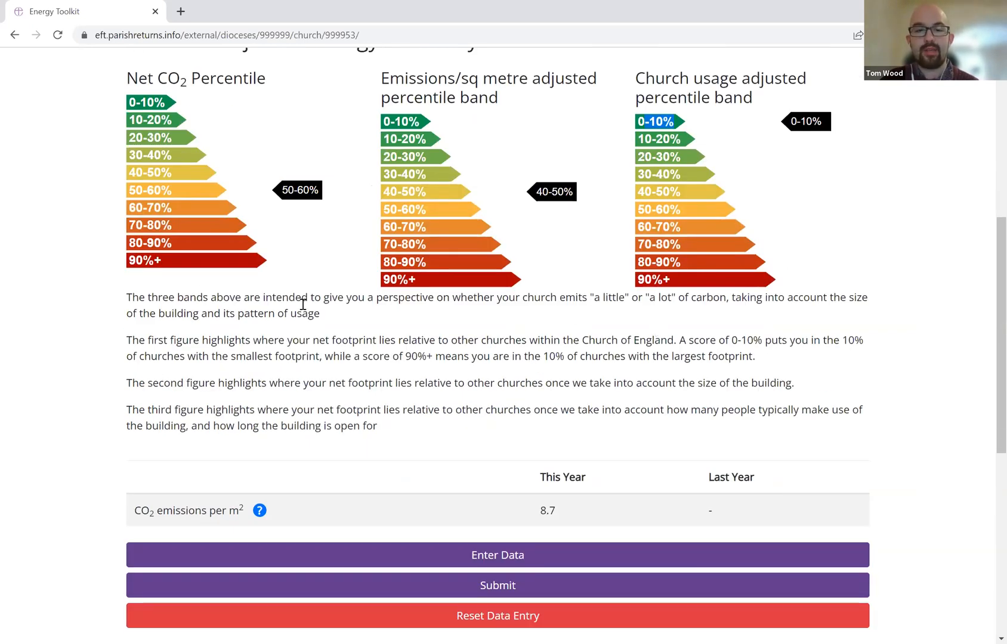
scroll(555, 270, "down", 3)
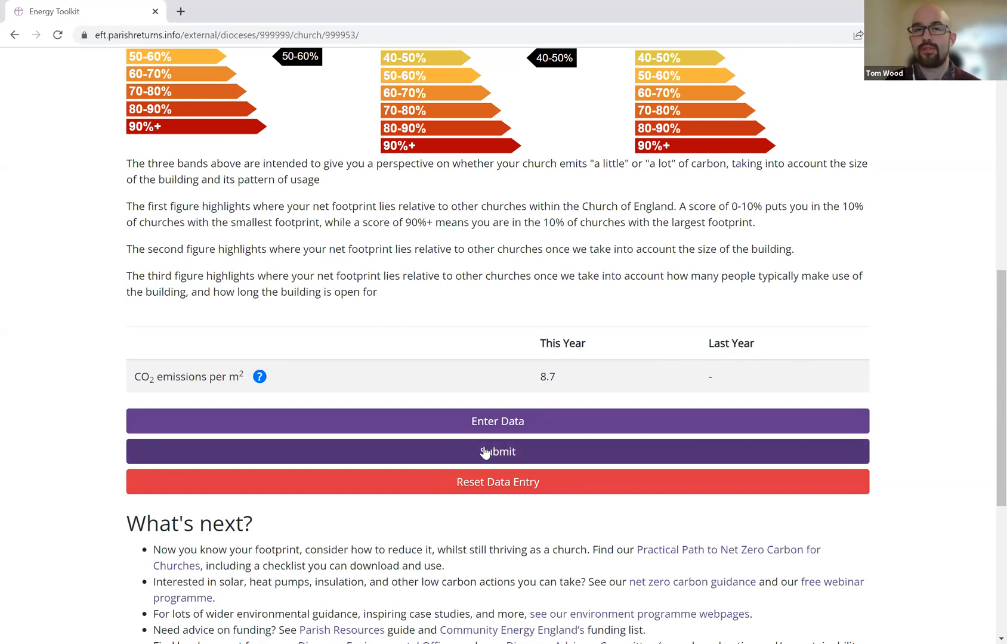
scroll(564, 519, "down", 3)
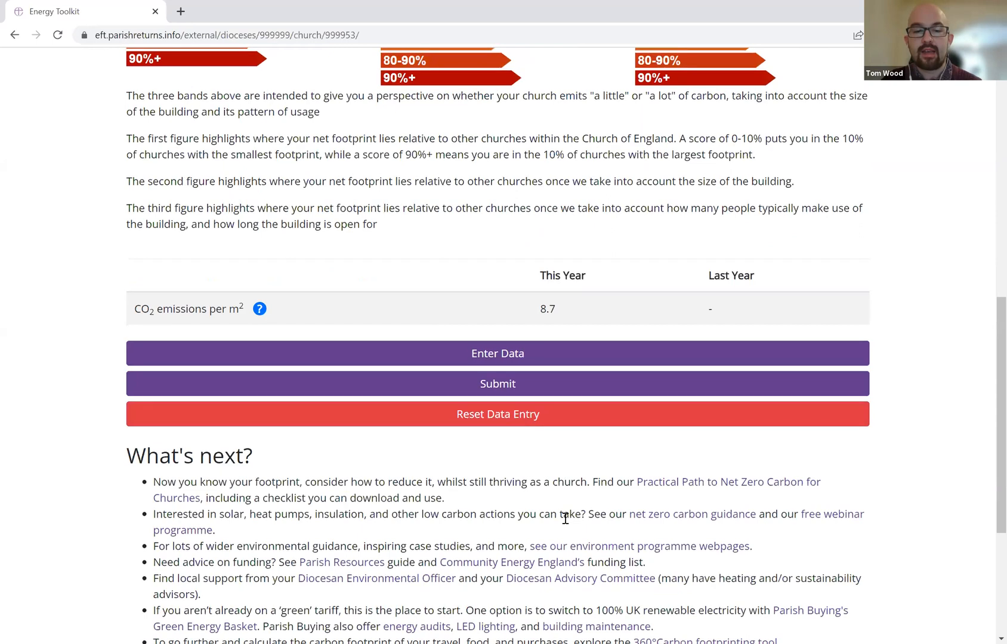
scroll(565, 519, "down", 2)
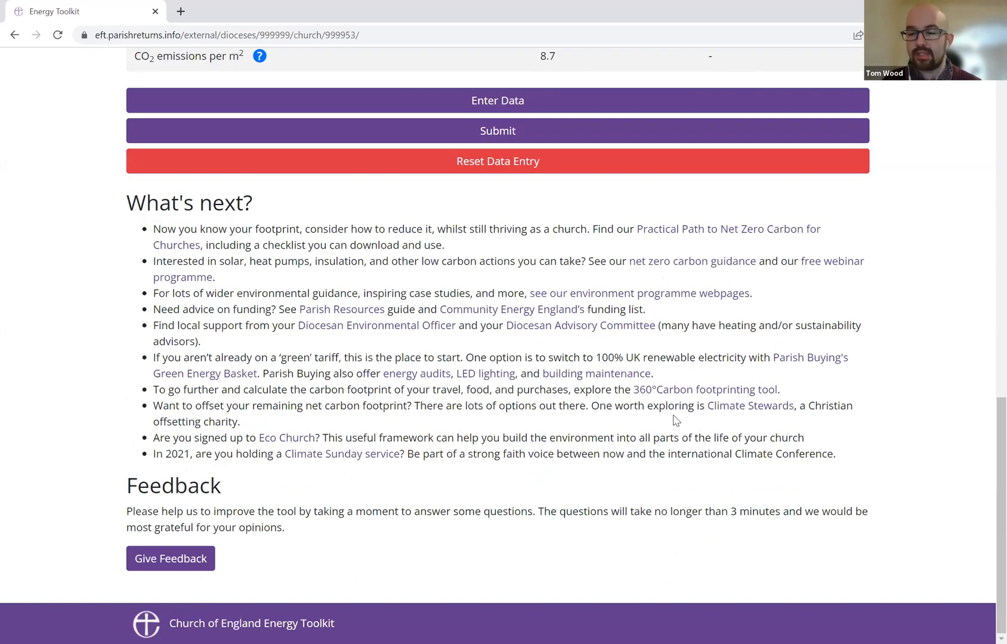